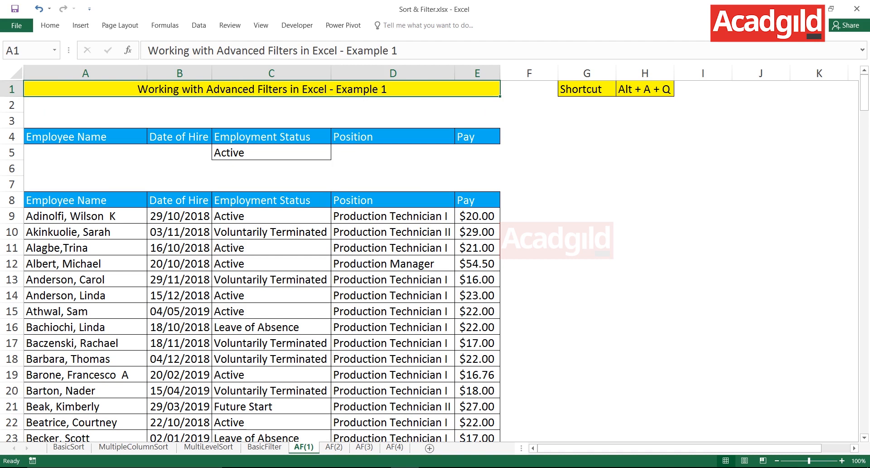
Step: Examine the employee table's column headers, the criteria range in A4:E5 and the Employment Status column on sheet AF(1)
click(85, 199)
key(ctrl+shift+Down)
key(ctrl+shift+Right)
click(85, 248)
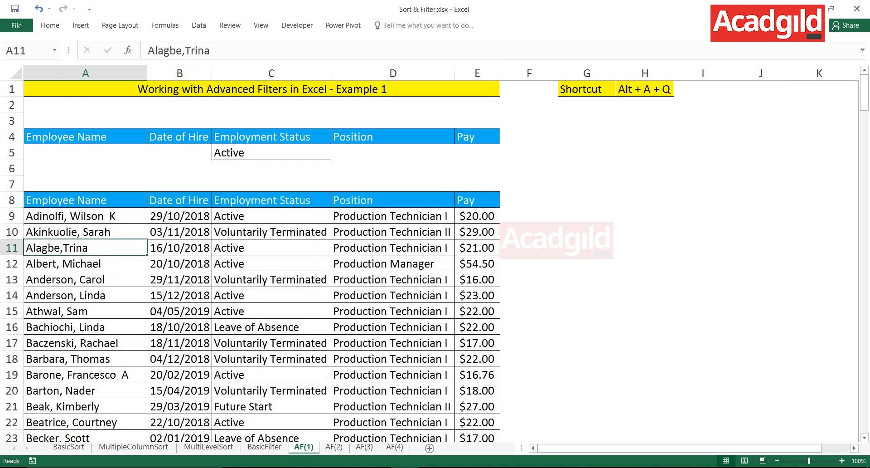
click(180, 200)
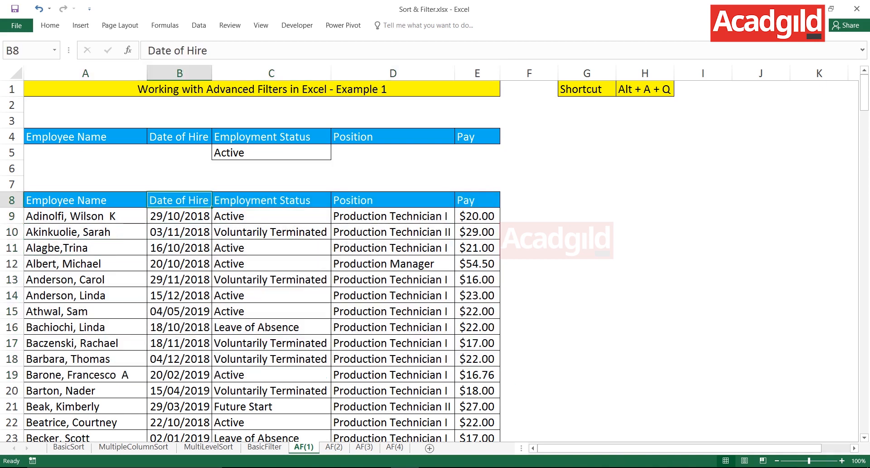
click(272, 200)
click(393, 200)
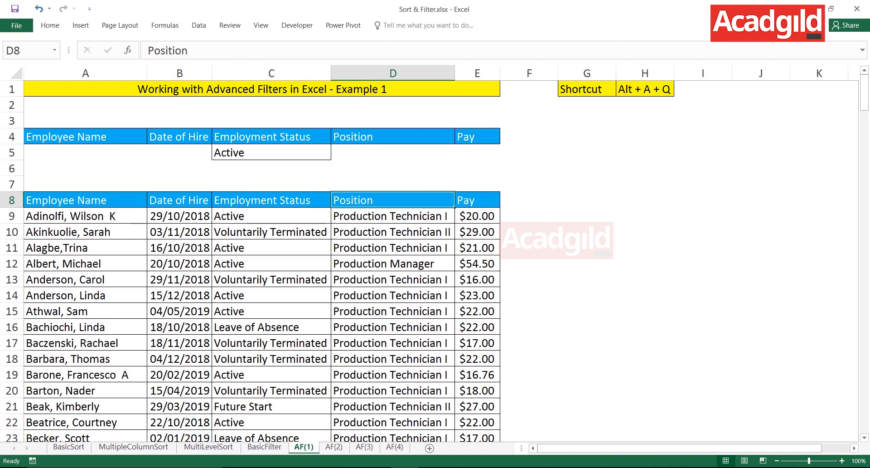
click(477, 200)
drag(68, 136, 480, 153)
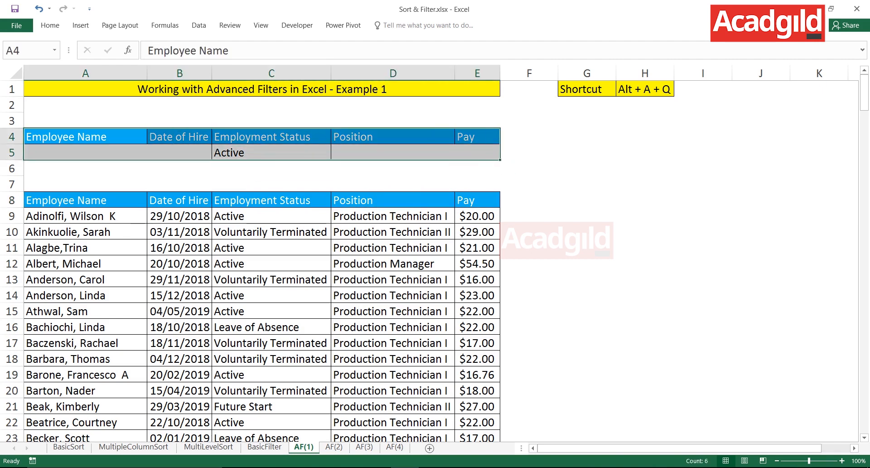
drag(271, 137, 271, 152)
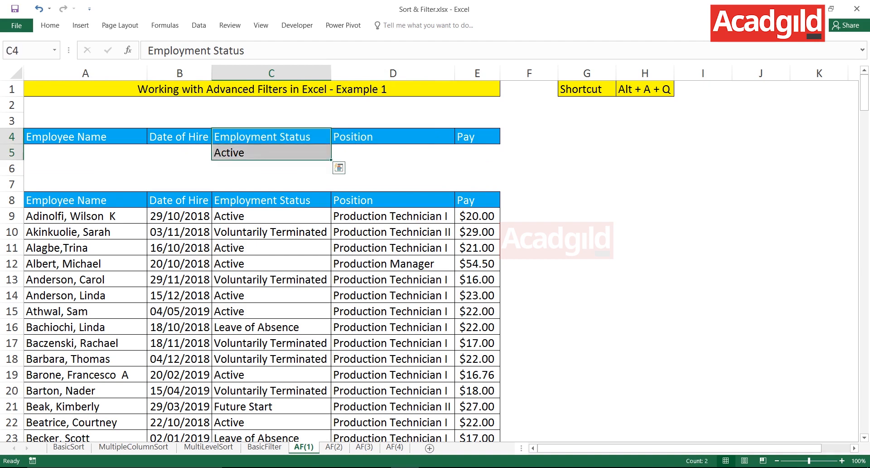
drag(272, 200, 271, 374)
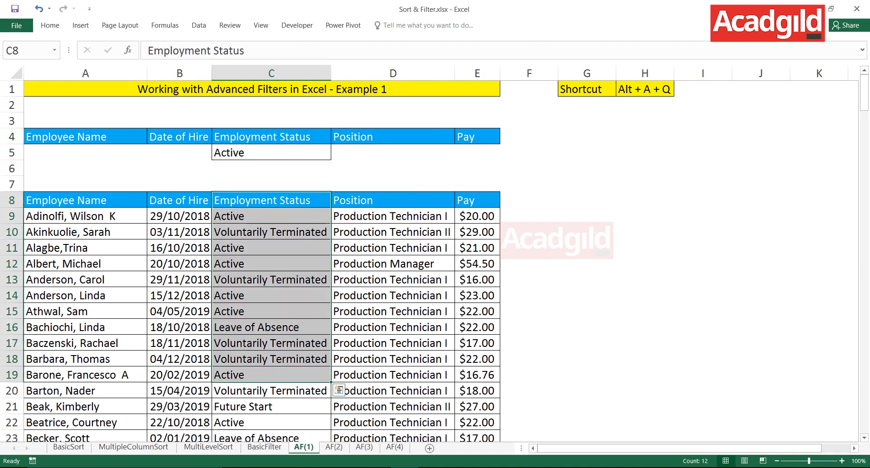
click(587, 199)
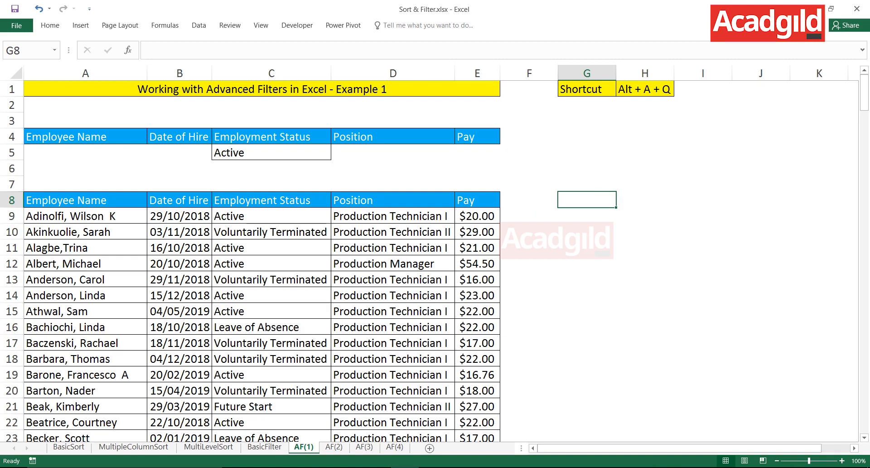
Step: Turn on column filters for the employee table on the BasicFilter sheet
key(ctrl+Page_Up)
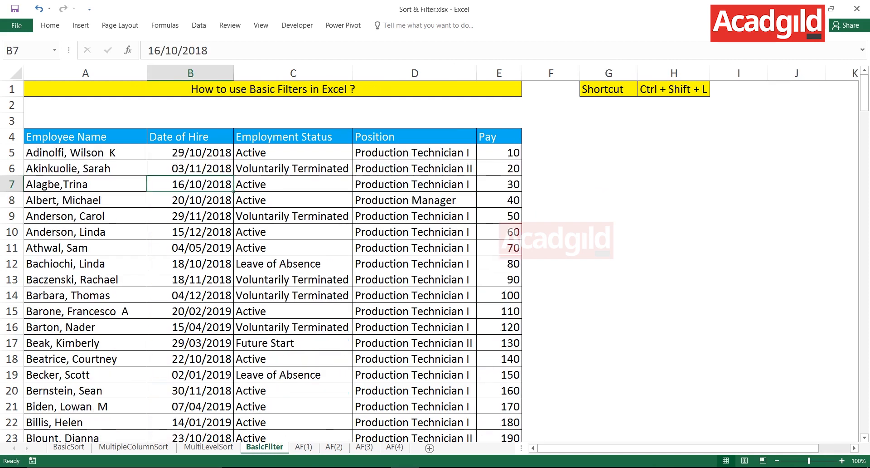
key(Down)
key(Down)
key(Down)
key(Up)
key(Up)
key(Up)
key(Up)
key(Up)
key(Down)
key(Down)
click(293, 231)
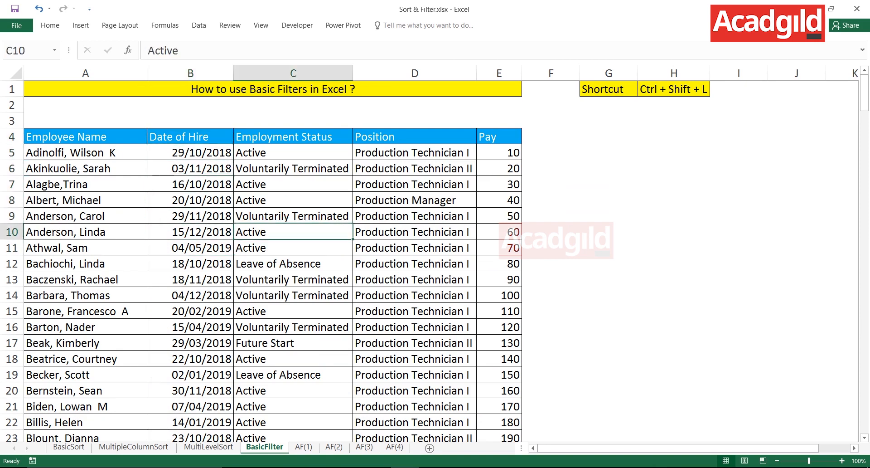
key(ctrl+shift+l)
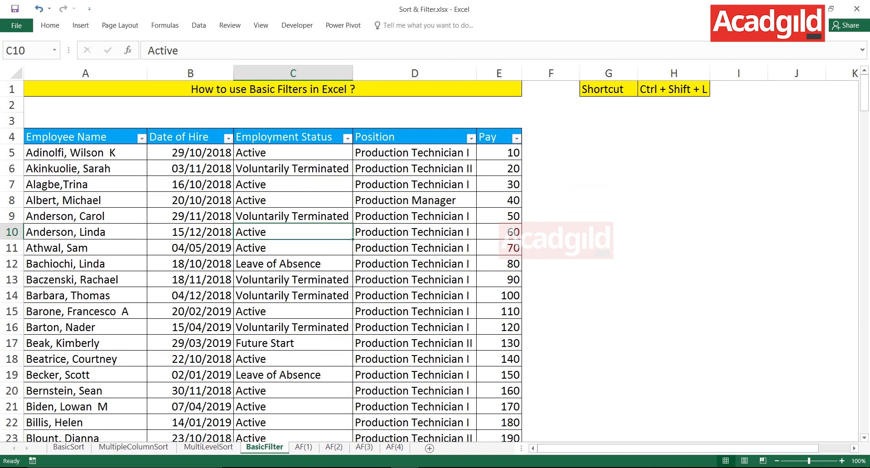
Step: Filter the Employment Status column to show only Active employees
key(alt+Down)
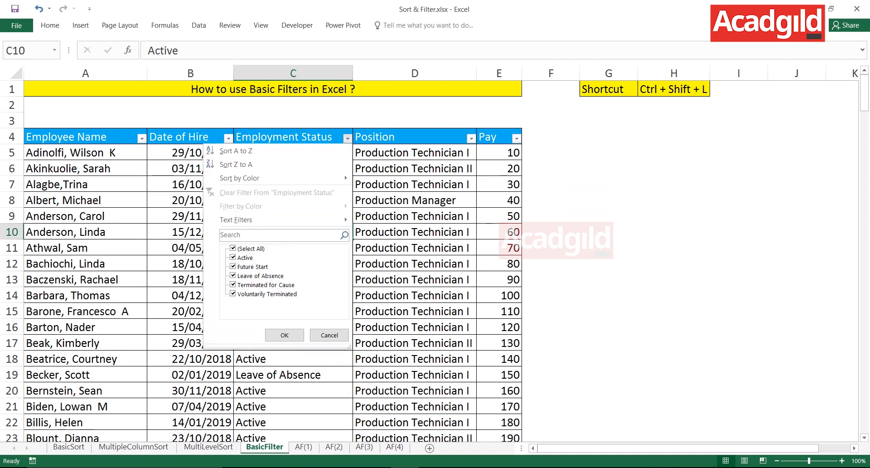
click(233, 248)
click(233, 257)
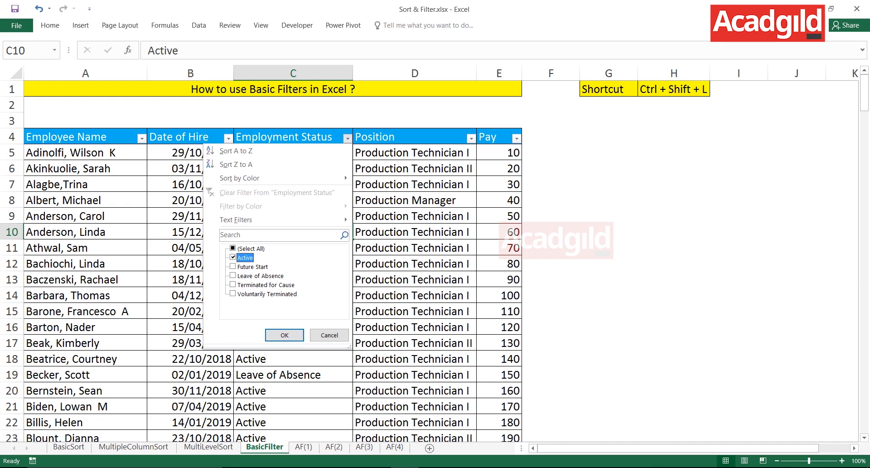
click(284, 335)
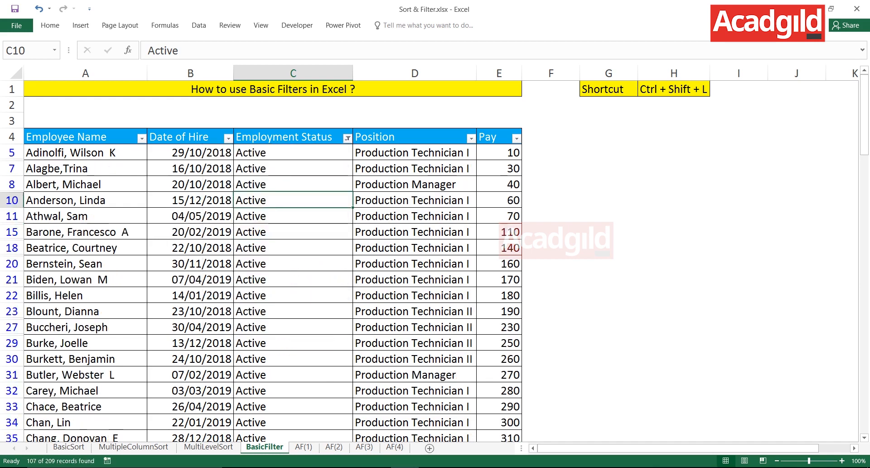
Step: Copy the filtered employee table with its headers to cell G4 and widen column G to fit the employee names
click(191, 232)
key(ctrl+a)
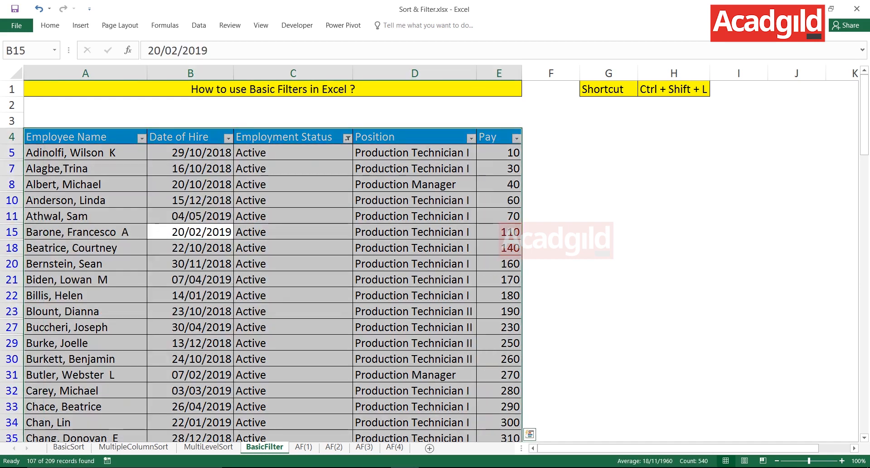
key(ctrl+c)
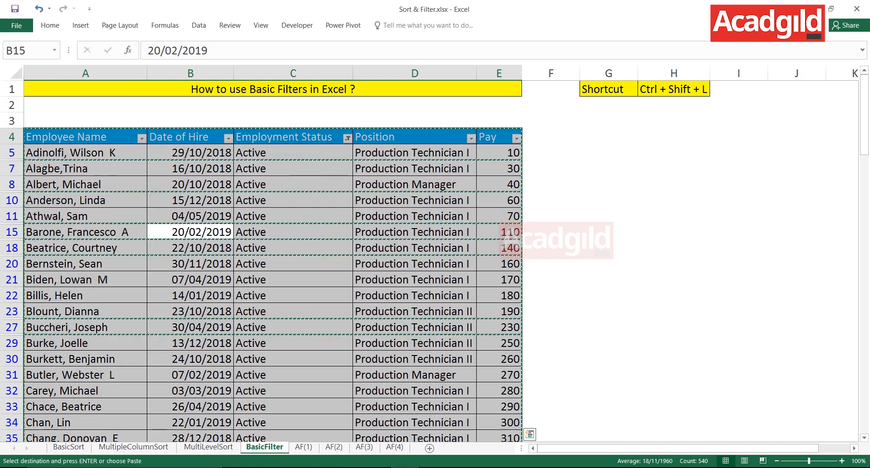
click(609, 136)
right_click(601, 134)
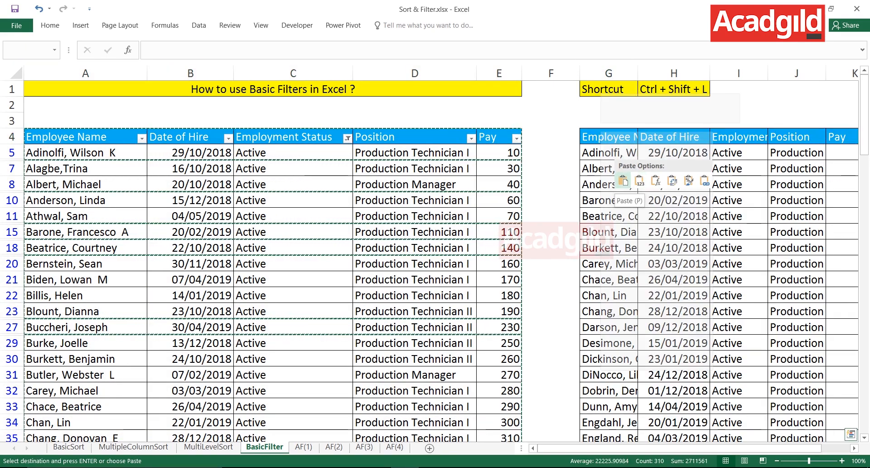
click(623, 181)
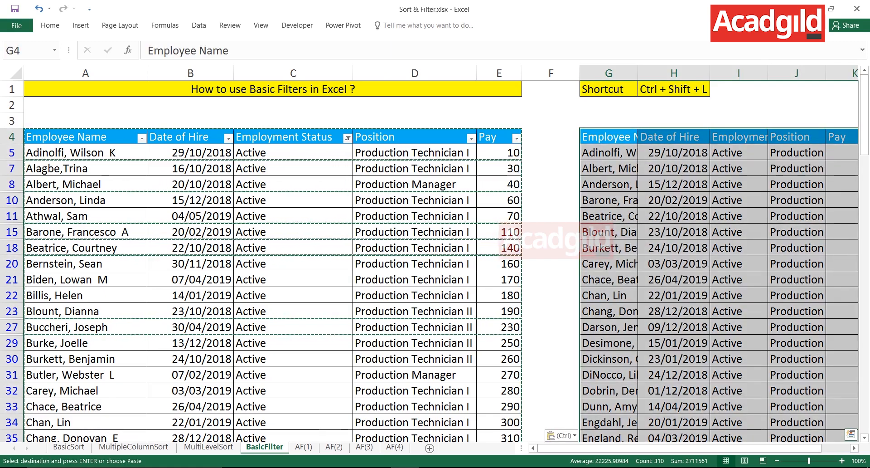
click(642, 200)
click(793, 200)
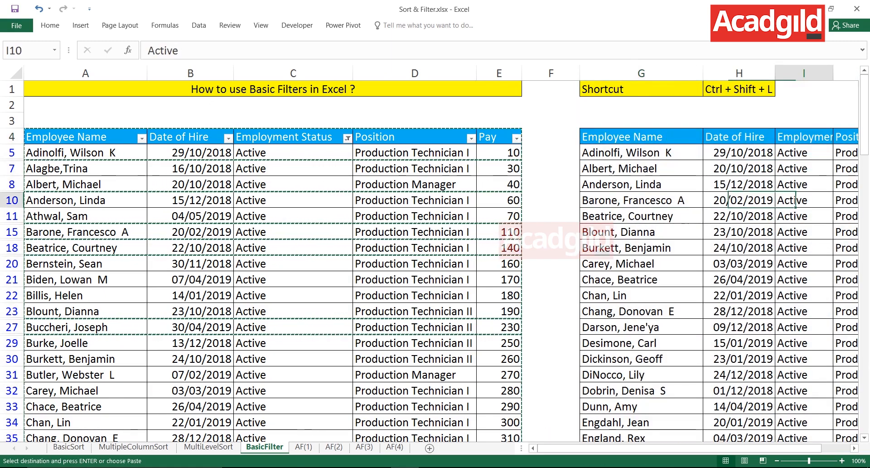
Step: Look through the rows of the pasted table in columns G to K beside the filtered source data
scroll(735, 203, right, 1)
key(Down)
key(Down)
key(Down)
key(Down)
key(Down)
key(Down)
key(Down)
key(Down)
key(Down)
key(Down)
key(Down)
key(Down)
key(Down)
key(Down)
key(Down)
key(Down)
key(Down)
key(Down)
key(Down)
key(Down)
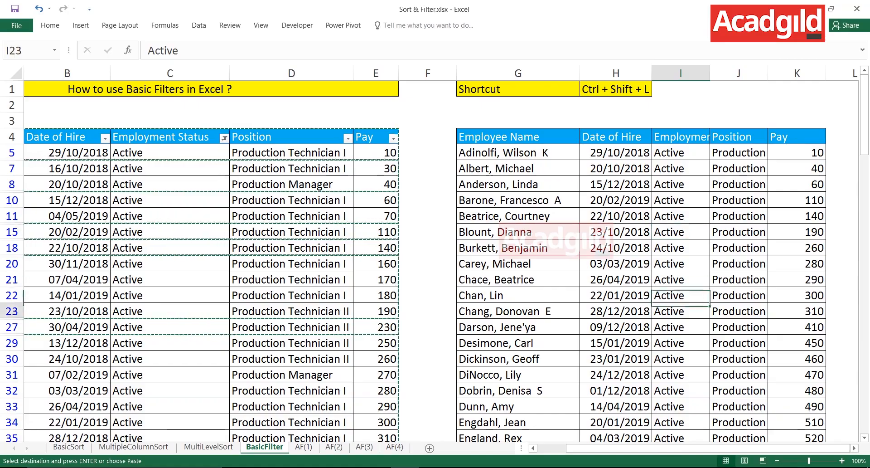
key(Down)
key(Down)
key(Down)
key(Down)
key(Down)
key(Down)
key(Down)
key(Down)
key(Down)
key(Down)
key(Down)
key(Down)
key(Down)
key(Down)
key(Down)
key(Down)
key(Down)
key(Down)
key(Down)
key(Down)
key(Up)
key(Up)
key(Up)
key(Up)
key(Up)
key(Up)
key(Up)
key(Up)
key(Up)
key(Up)
key(Up)
key(Up)
key(Up)
key(Up)
key(Up)
key(Up)
key(Up)
key(Up)
key(Up)
key(Up)
key(Up)
key(Up)
key(Up)
key(Up)
key(Up)
key(Up)
key(Up)
key(Up)
key(Up)
key(Up)
key(Up)
key(Up)
key(Up)
key(Up)
key(Up)
key(Up)
key(Up)
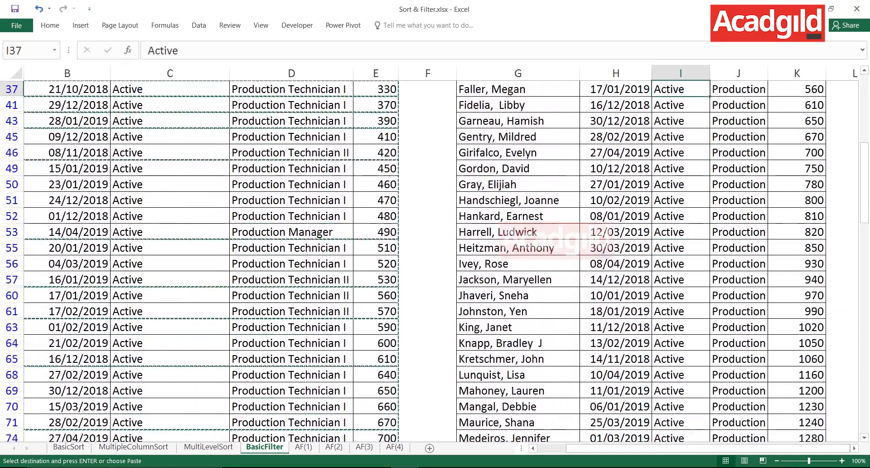
key(Left)
key(Left)
key(Left)
key(Left)
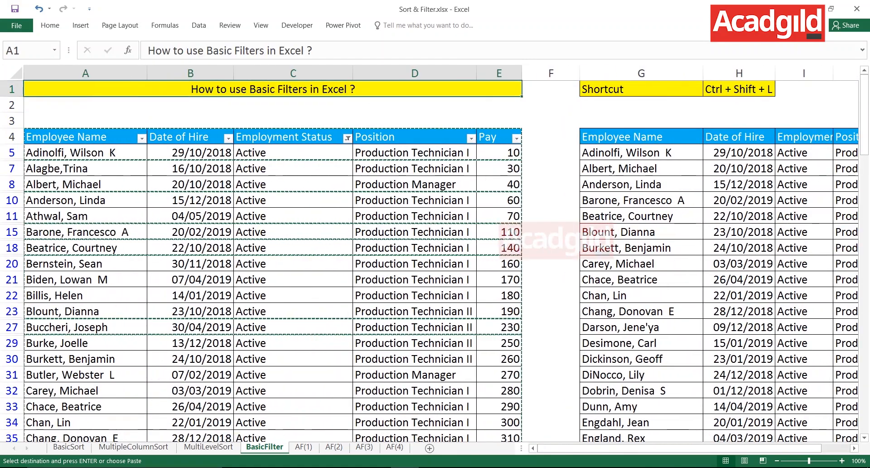
key(Down)
key(Left)
key(Left)
key(Down)
Step: Clear the Employment Status filter on the source table and cancel the pending copy selection
click(293, 200)
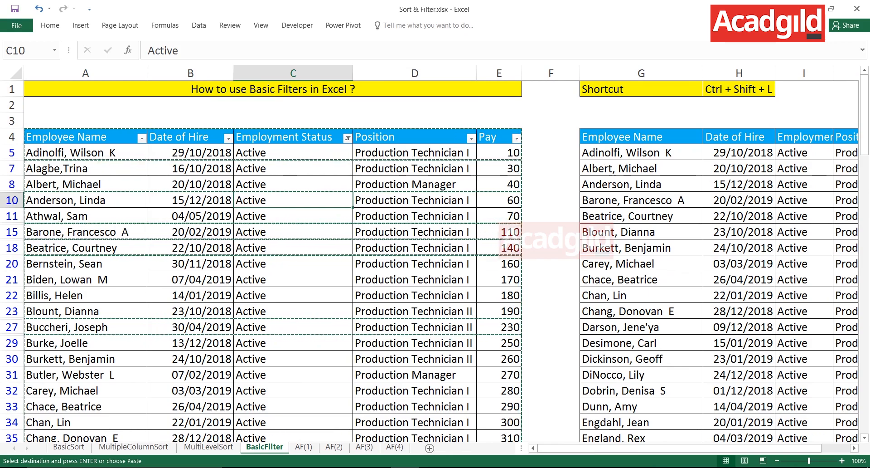
key(alt+Down)
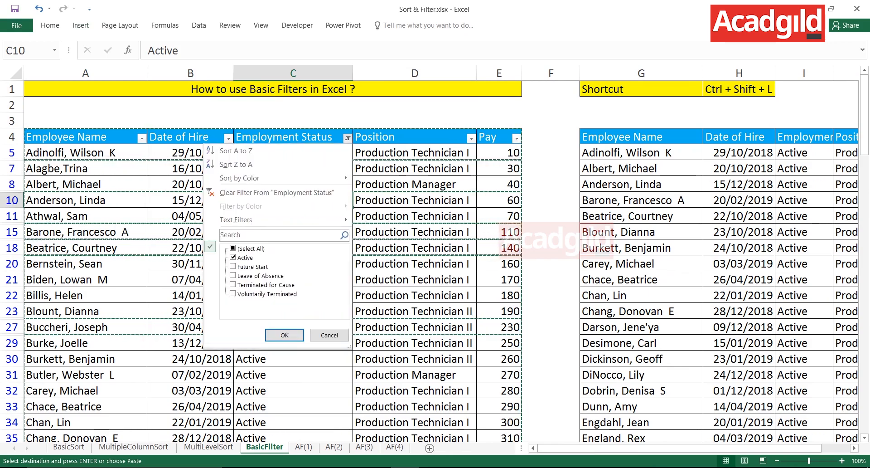
key(Return)
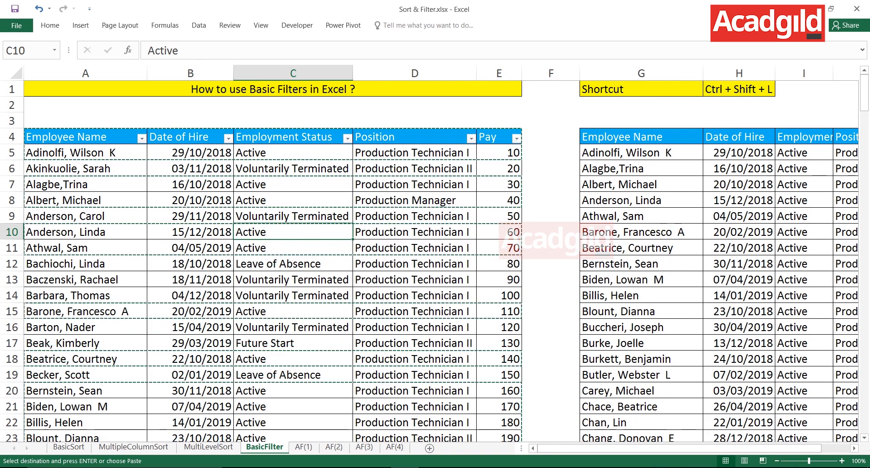
click(415, 200)
key(Escape)
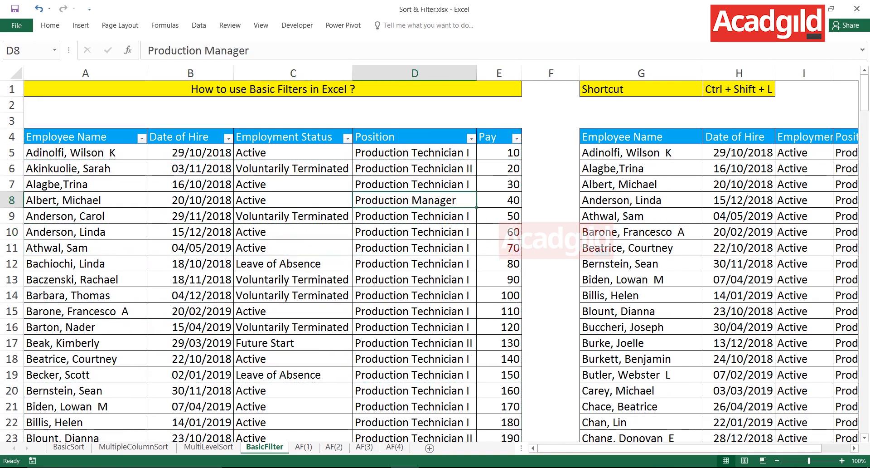
Step: Examine the pasted Active employee list beside the unfiltered source table
key(Right)
key(Right)
key(Right)
key(Down)
key(Down)
key(Right)
key(Down)
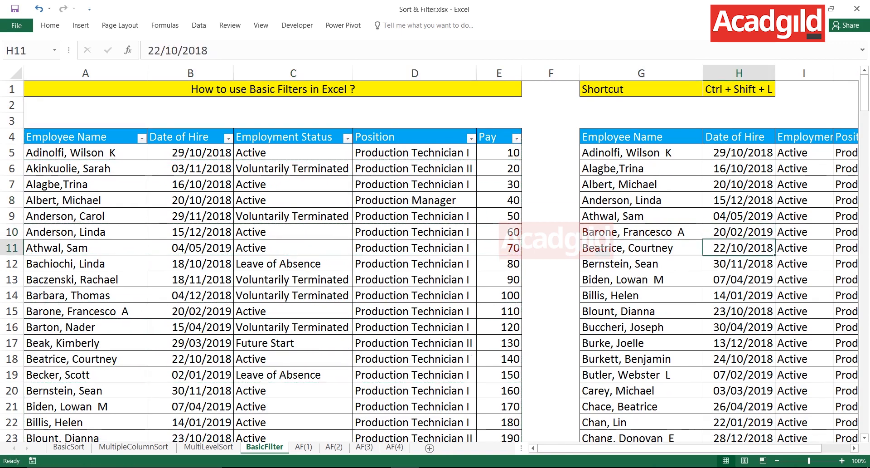
Step: Look through the pasted Active employee list down to its last row and return to the top of the sheet
key(Down)
key(Down)
key(Down)
key(Down)
key(Down)
key(Down)
key(Down)
key(Down)
key(Down)
key(Down)
key(Down)
key(Down)
key(Down)
key(Down)
key(Down)
key(Down)
key(Down)
key(Down)
key(Down)
key(Down)
key(Down)
key(Down)
key(Down)
key(Down)
key(Down)
key(Down)
key(Down)
key(Down)
key(Down)
key(Down)
key(Down)
key(Down)
key(Down)
key(Down)
key(Down)
key(Down)
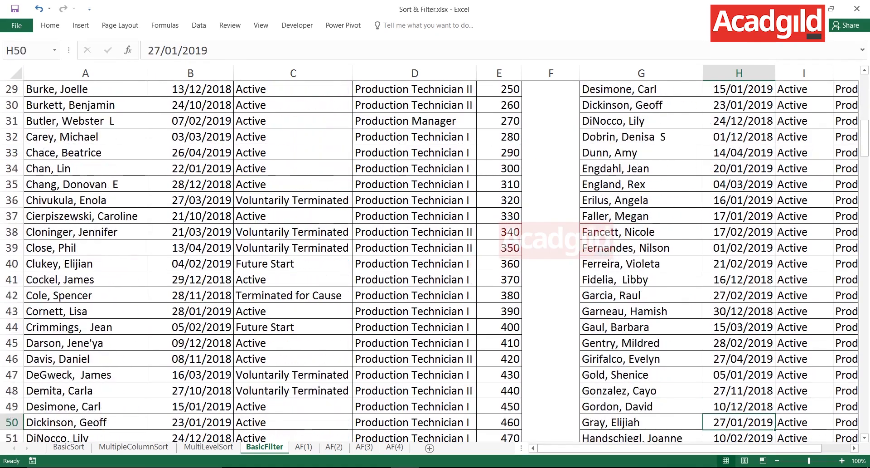
key(Down)
key(Down)
key(Down)
key(Down)
key(Down)
key(Down)
key(Down)
key(Down)
key(Down)
key(Down)
key(Down)
key(Down)
key(Down)
key(Down)
key(Down)
key(Down)
key(Down)
key(Down)
key(Down)
key(Down)
key(Right)
key(Down)
key(Down)
key(Down)
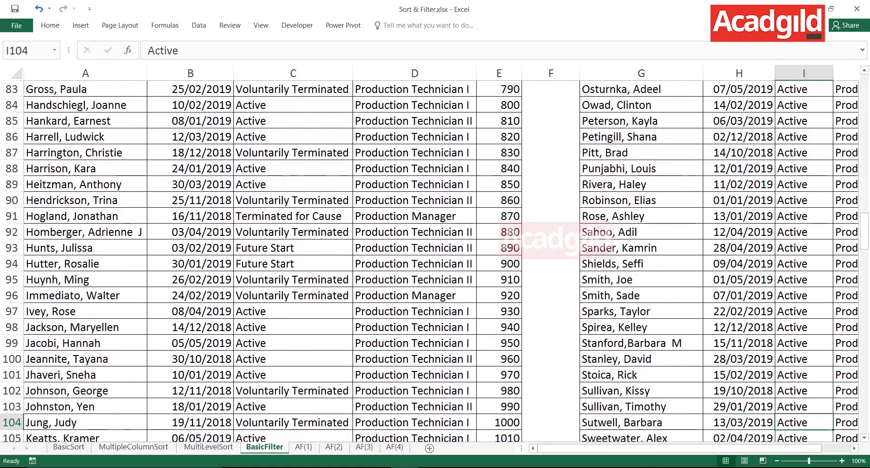
key(Down)
key(Down)
key(Down)
key(Down)
key(Down)
key(Down)
key(Down)
key(Down)
key(Down)
key(Down)
key(Down)
key(Down)
key(Down)
key(Down)
key(Down)
key(Down)
key(Down)
key(Up)
key(Up)
key(Up)
key(Up)
key(Up)
key(Up)
key(Up)
key(Up)
key(Up)
key(Up)
key(Up)
key(Up)
key(Up)
key(Up)
key(Up)
key(Up)
key(Up)
key(Up)
key(Up)
key(Up)
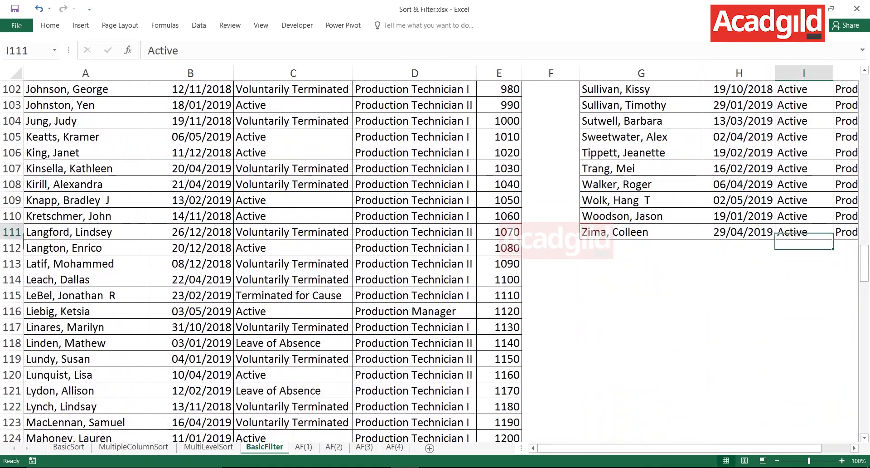
key(Up)
key(Up)
key(Up)
key(Up)
key(Up)
key(Up)
key(Up)
key(Up)
key(Up)
key(Up)
key(Up)
key(Up)
key(Up)
key(Up)
key(Up)
key(Up)
key(Up)
key(Up)
key(Up)
key(Up)
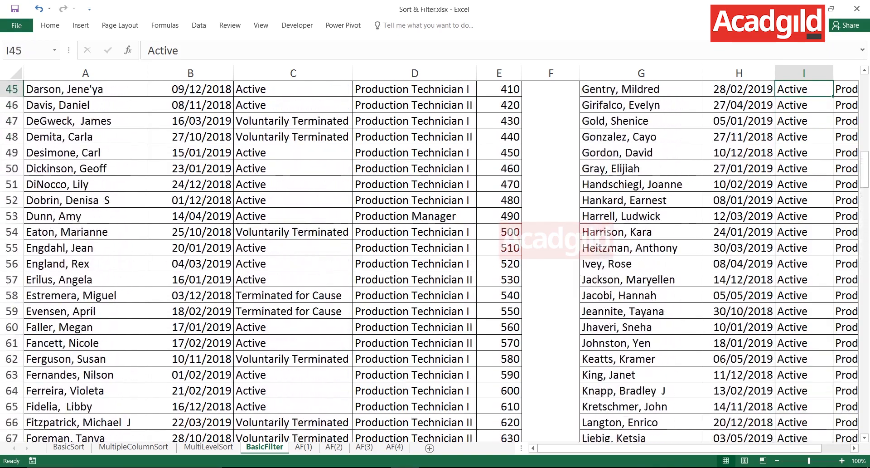
key(Up)
key(Up)
key(Up)
key(Up)
key(Up)
key(Up)
key(Up)
key(Up)
key(Up)
key(Up)
key(Up)
key(Up)
key(Up)
key(Up)
key(Up)
key(Up)
key(Up)
key(Up)
key(Up)
key(Up)
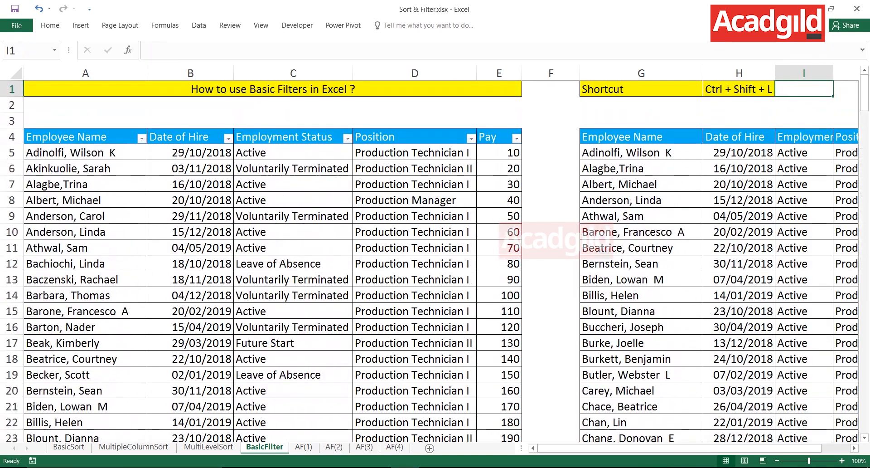
Step: Turn the source employee table's filter off and on again
click(191, 232)
key(ctrl+shift+l)
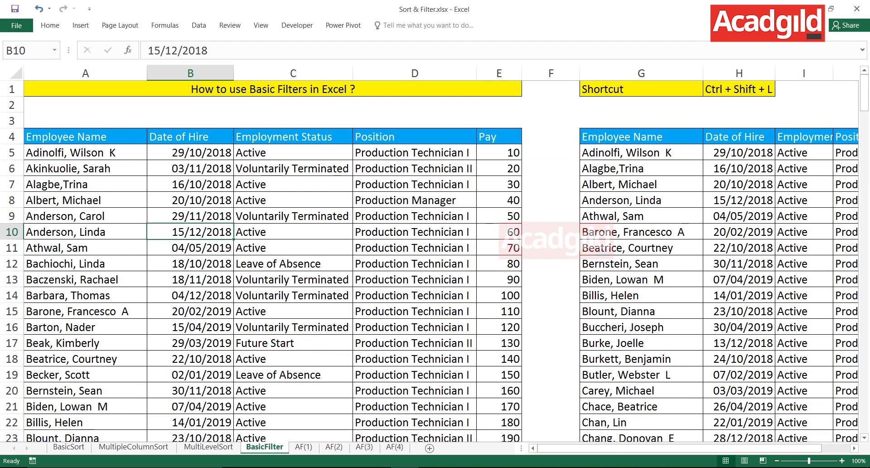
click(293, 231)
key(ctrl+shift+l)
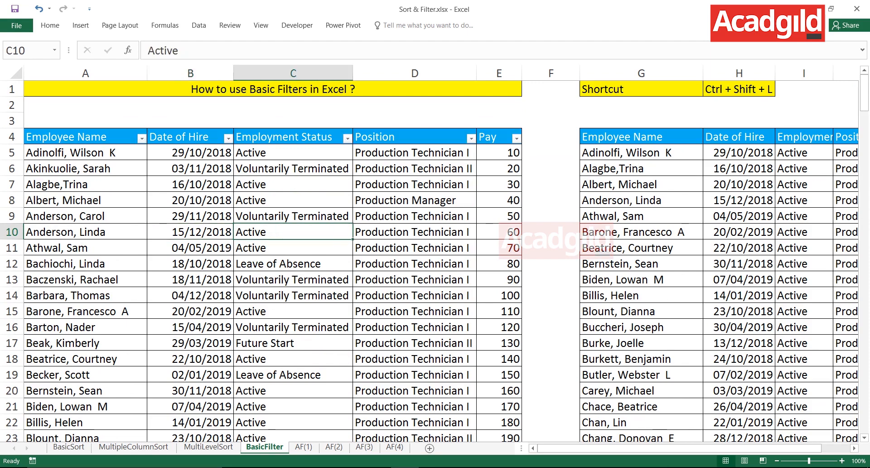
Step: View the filter options of the Employment Status column and close them with every status still selected
key(alt+Down)
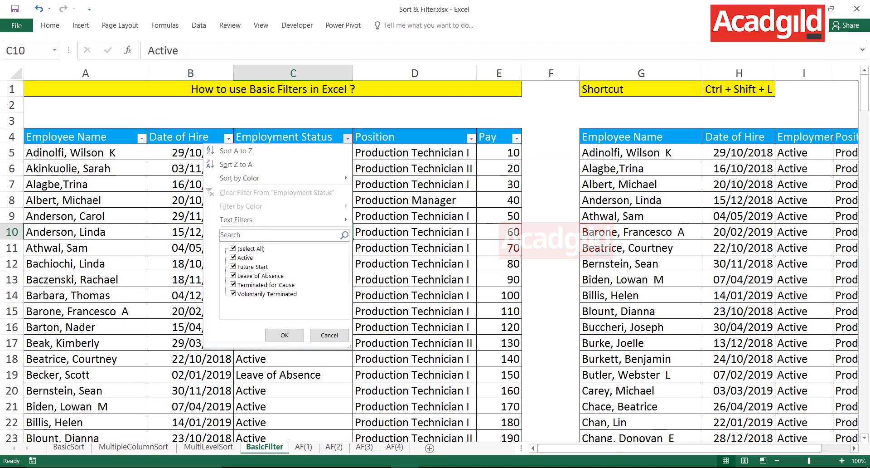
key(Tab)
key(Return)
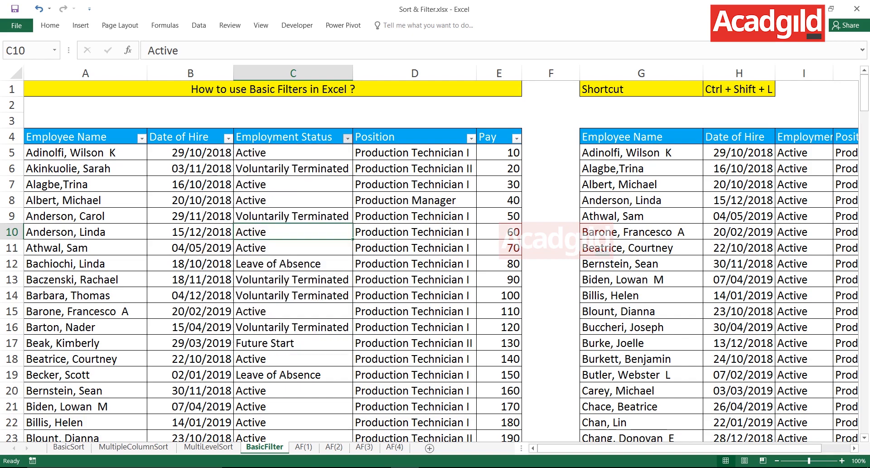
Step: Remove the filter from the source employee table on the BasicFilter sheet
click(642, 169)
click(293, 216)
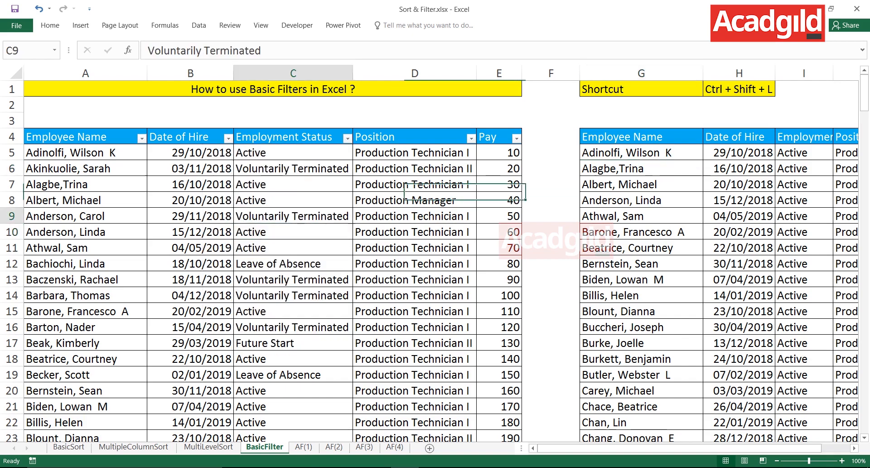
key(ctrl+shift+l)
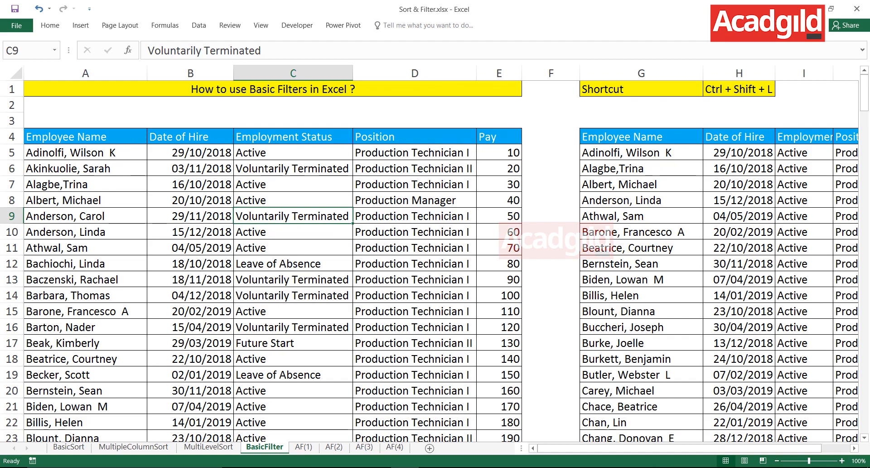
Step: Open the AF(1) sheet with Advanced Filter Example 1, glancing at the AF(2) example before returning to it
click(304, 446)
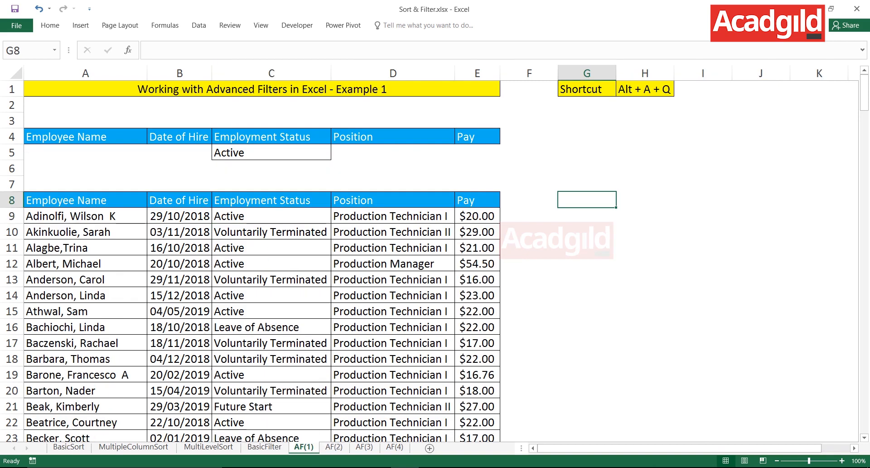
click(334, 446)
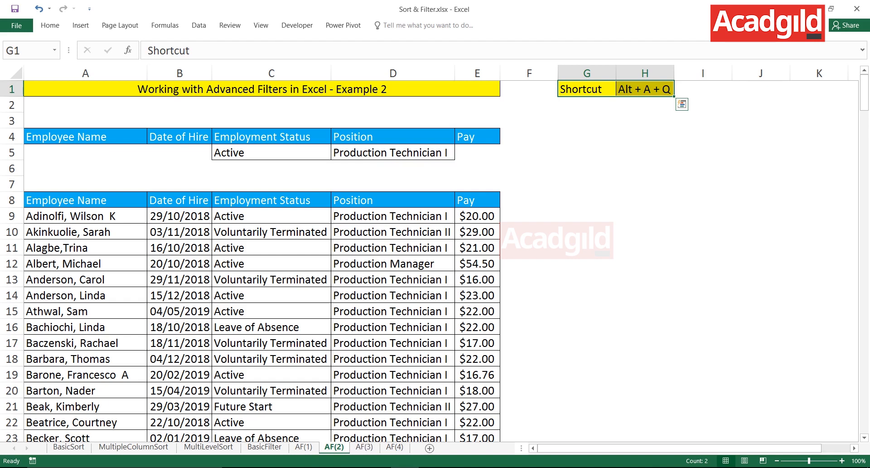
key(ctrl+Page_Up)
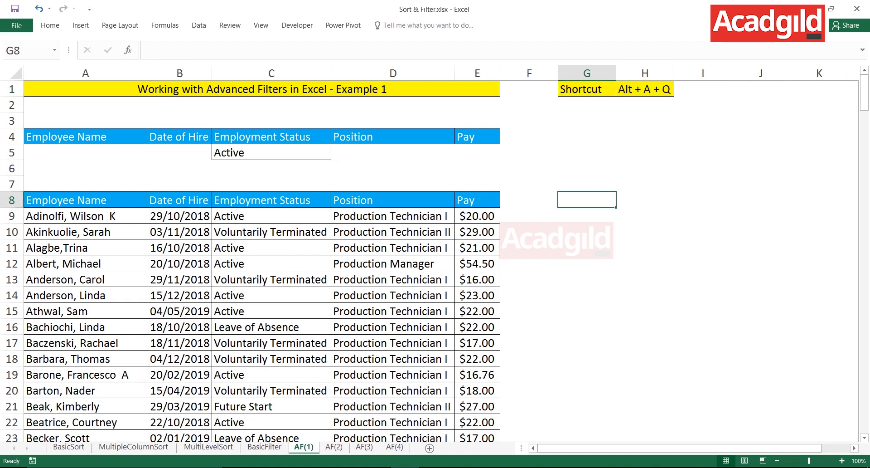
Step: Examine the employee table starting at row 8, the criteria range A4:E5 with its Employment Status criterion, and the empty cell G8
click(271, 280)
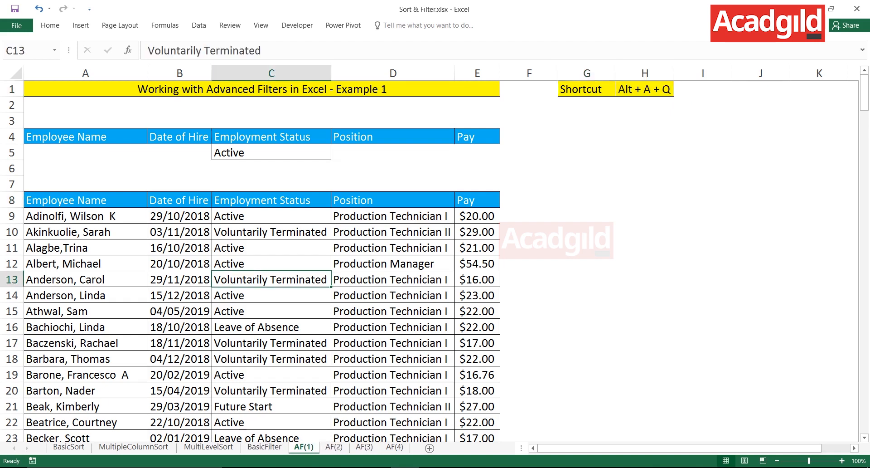
drag(271, 136, 271, 153)
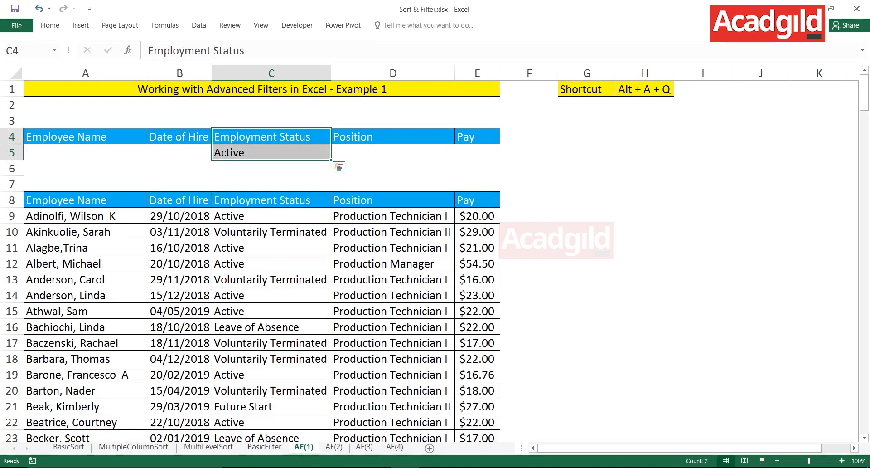
click(587, 199)
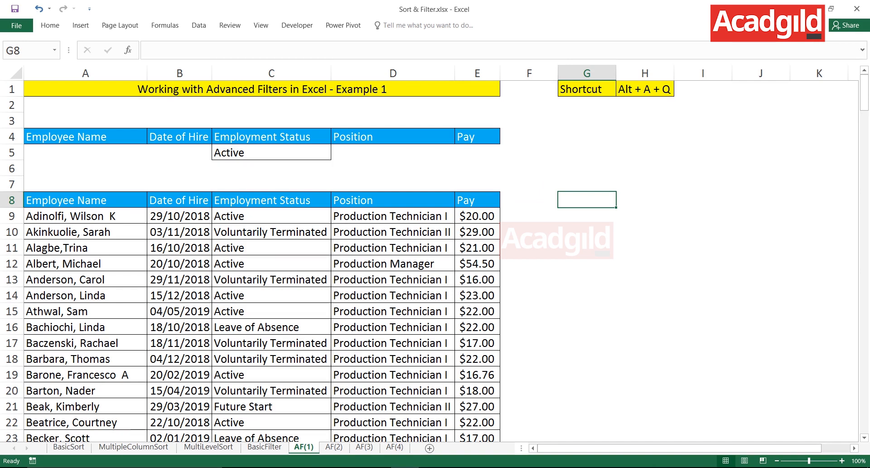
click(393, 264)
click(271, 263)
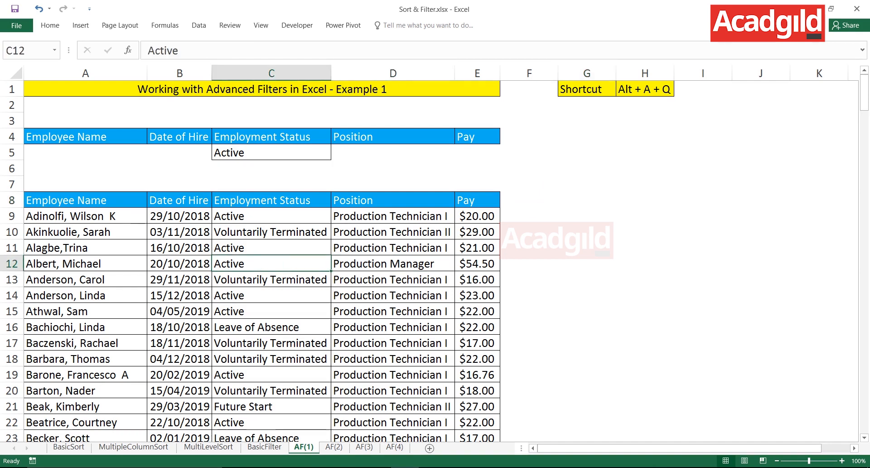
drag(68, 200, 480, 407)
drag(68, 137, 476, 152)
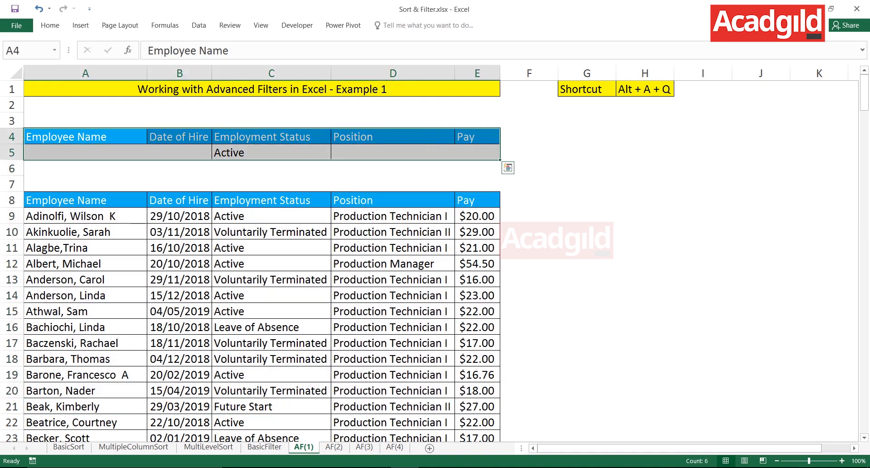
drag(271, 136, 271, 152)
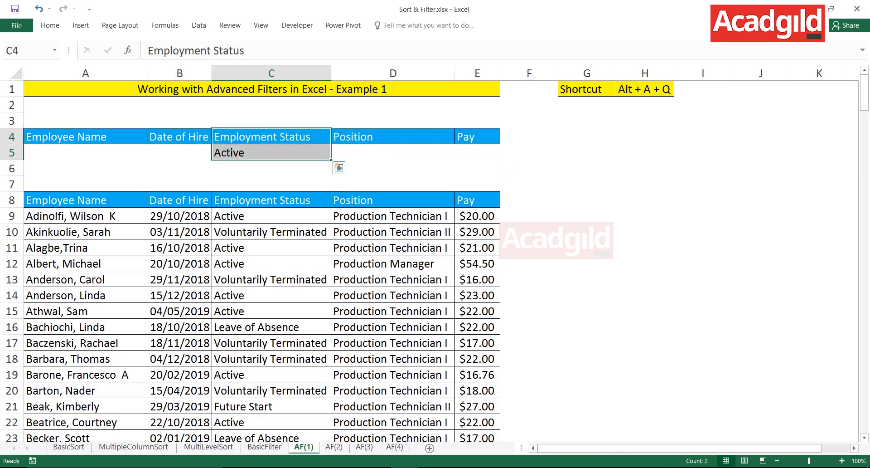
Step: Compare the criteria range A4:E5 with the employee table below it and the empty output cell G8
drag(68, 137, 476, 152)
drag(68, 200, 531, 376)
drag(68, 136, 477, 152)
click(587, 200)
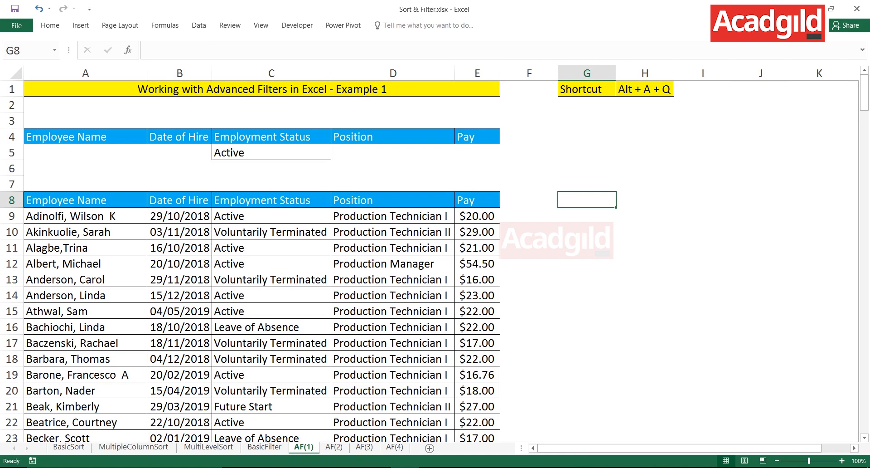
Step: Start an Advanced Filter from a cell inside the employee table, using $A$8:$E$217 as the list range
click(180, 216)
click(271, 263)
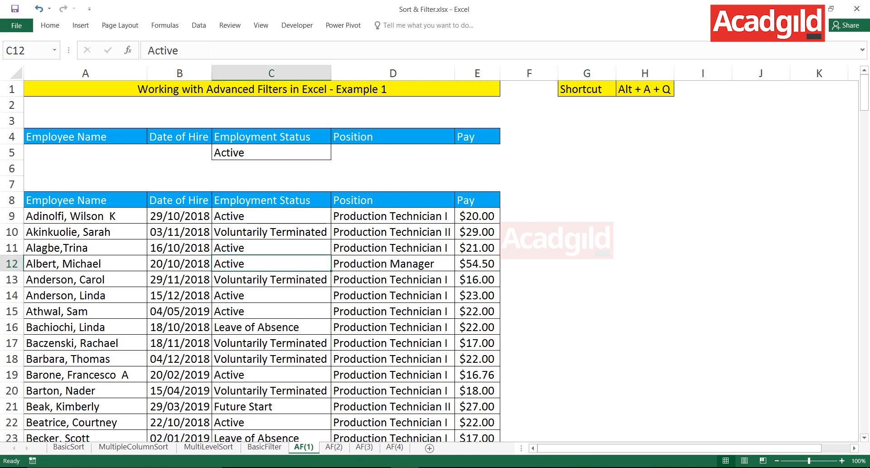
click(179, 311)
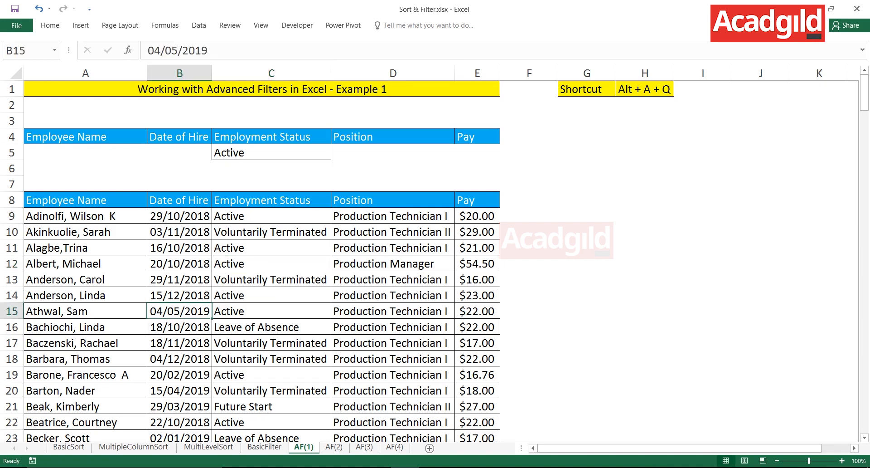
click(271, 295)
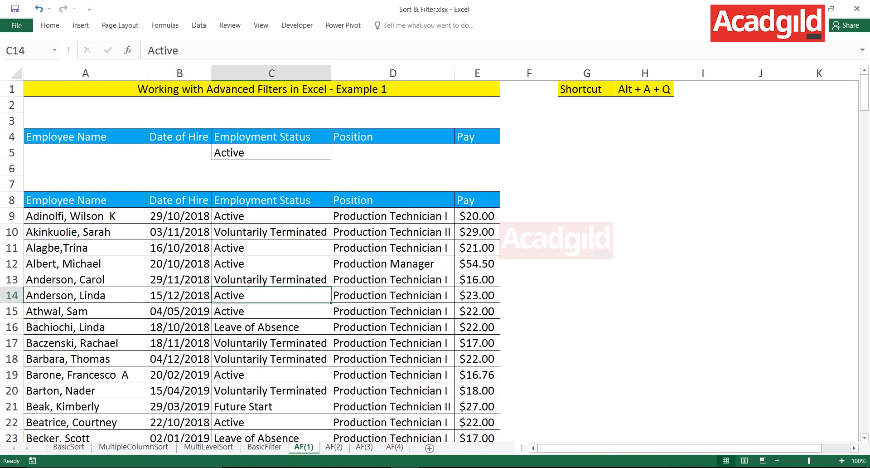
key(alt+a)
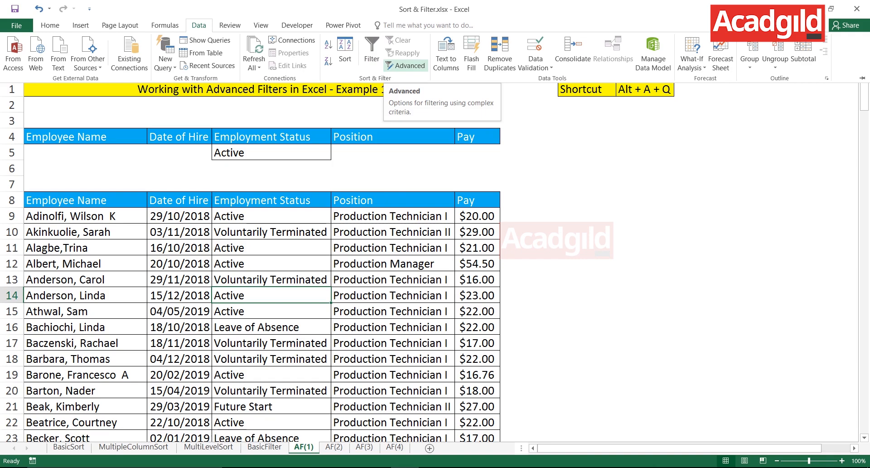
click(406, 66)
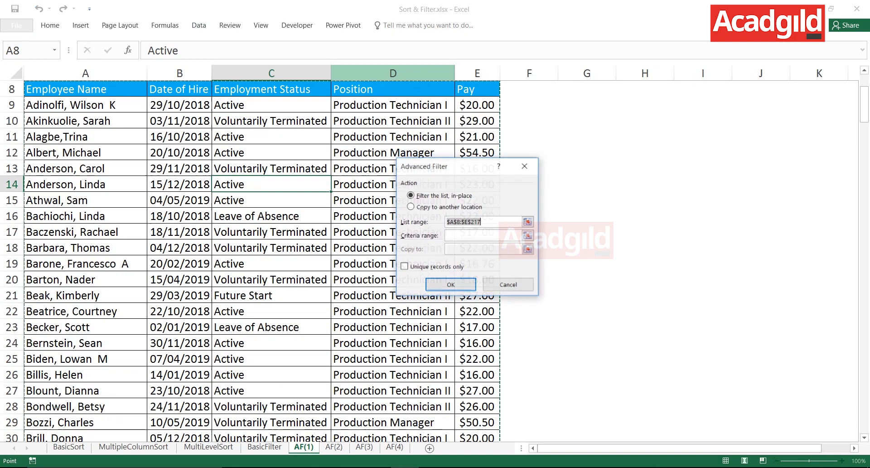
drag(445, 166, 545, 96)
scroll(254, 261, up, 2)
drag(545, 97, 634, 100)
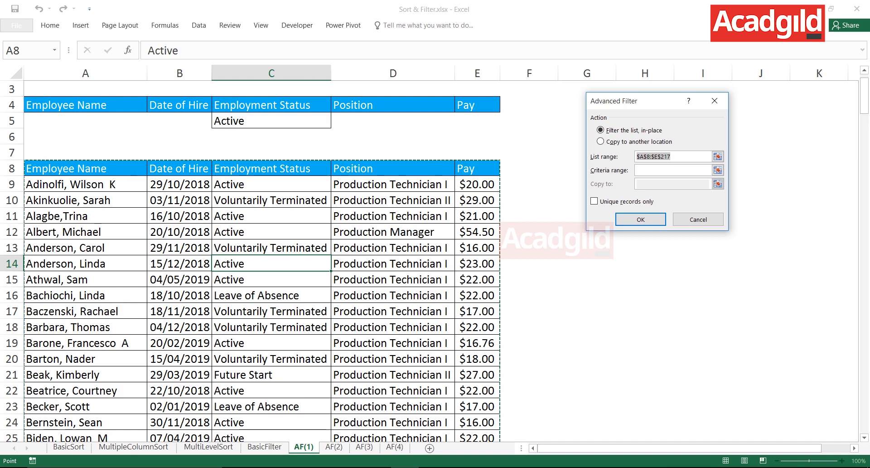
key(F2)
click(671, 157)
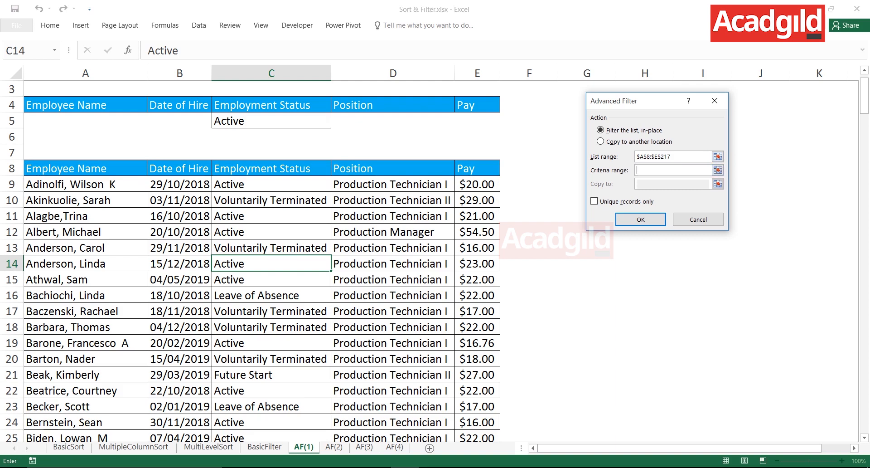
drag(271, 105, 271, 121)
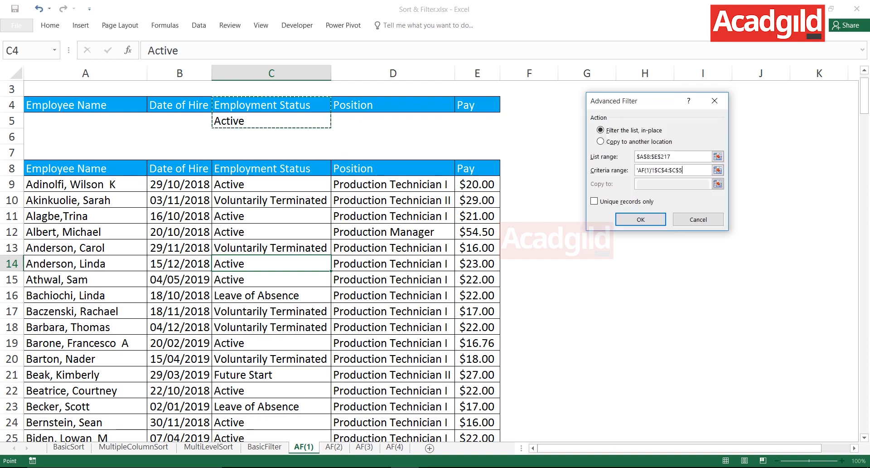
key(BackSpace)
key(BackSpace)
key(BackSpace)
key(BackSpace)
key(BackSpace)
key(BackSpace)
key(BackSpace)
key(BackSpace)
key(BackSpace)
key(BackSpace)
key(BackSpace)
key(BackSpace)
key(BackSpace)
key(BackSpace)
key(BackSpace)
key(BackSpace)
key(BackSpace)
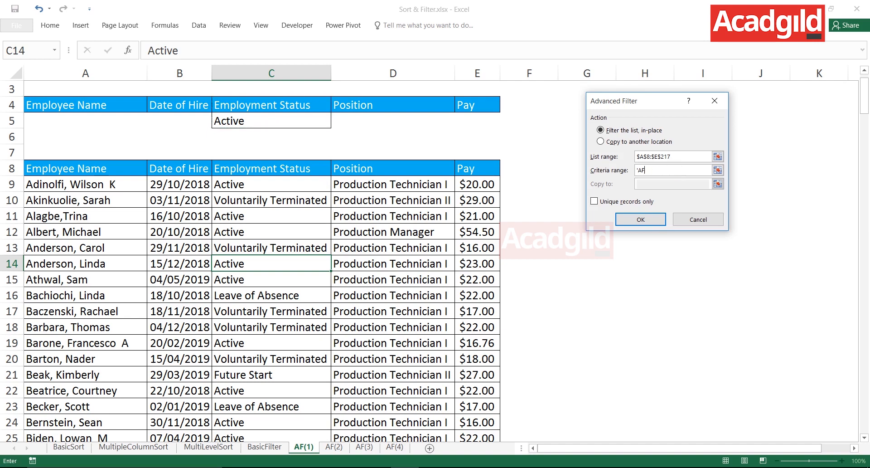
Step: Filter with the criteria range A4:E5 and copy the matching records to another location starting at cell H8
drag(55, 105, 488, 122)
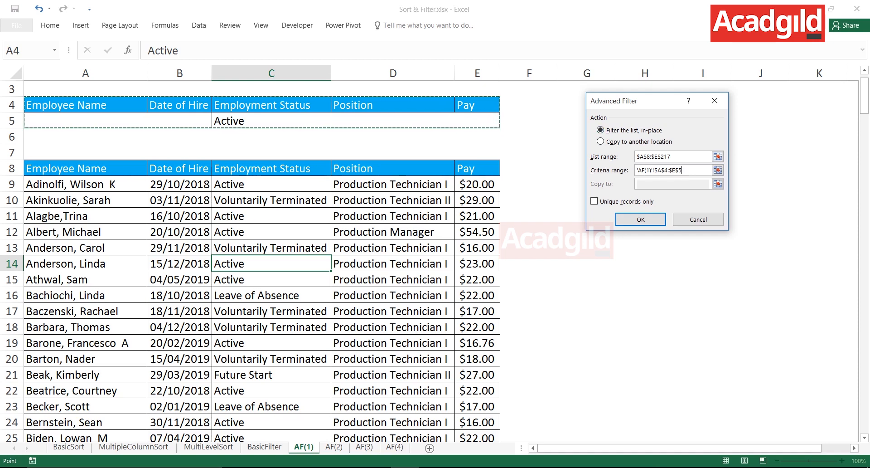
drag(643, 100, 500, 97)
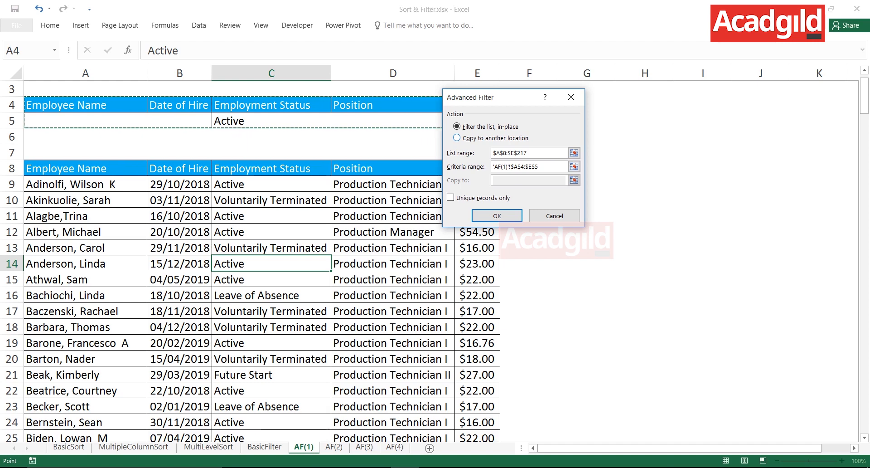
key(alt+o)
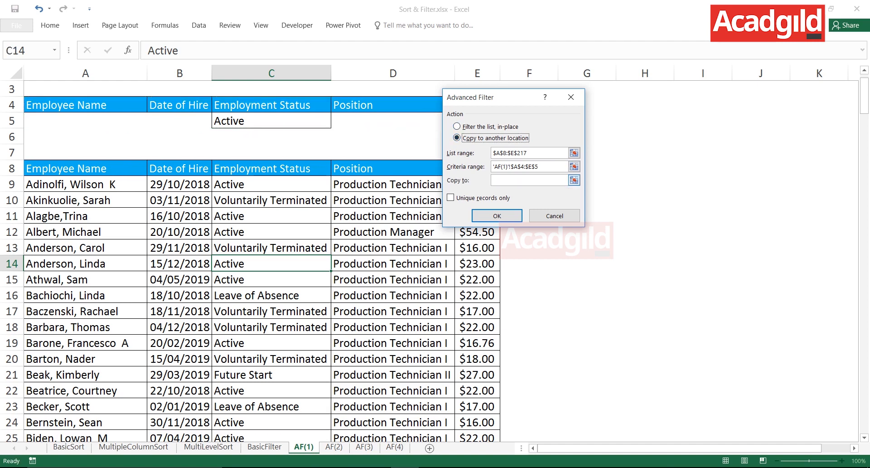
key(alt+t)
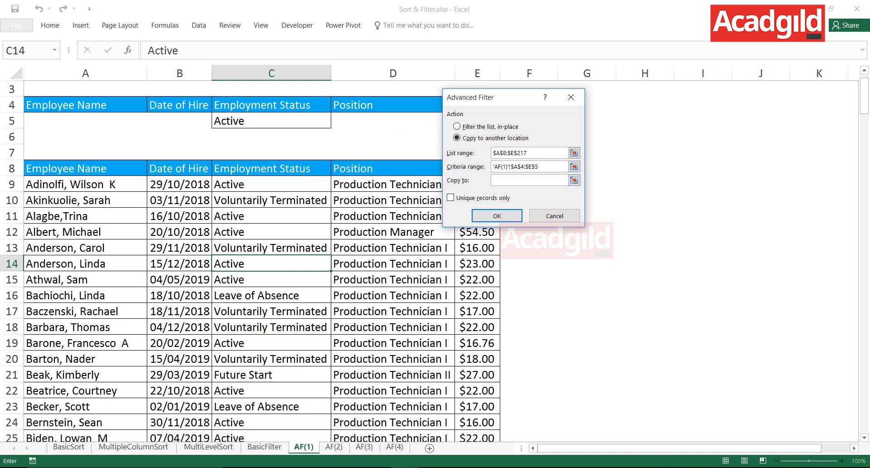
click(645, 183)
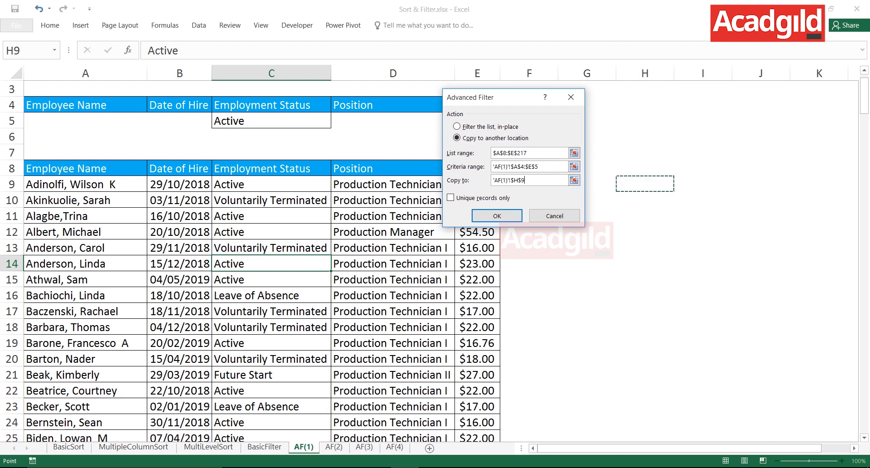
click(645, 167)
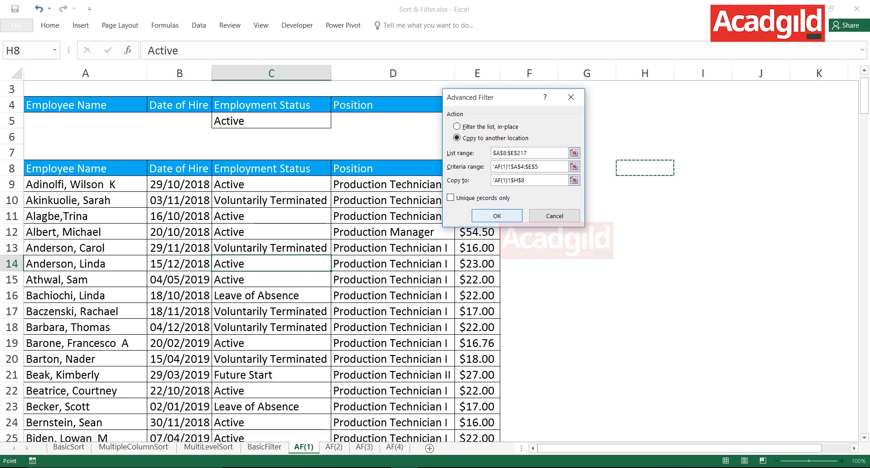
click(497, 215)
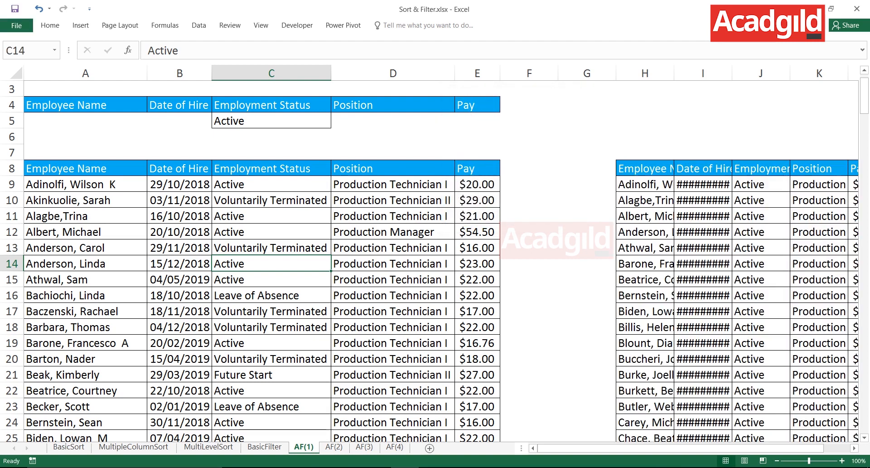
Step: Fit the widths of columns H to J to the contents of the extracted list
drag(645, 73, 761, 72)
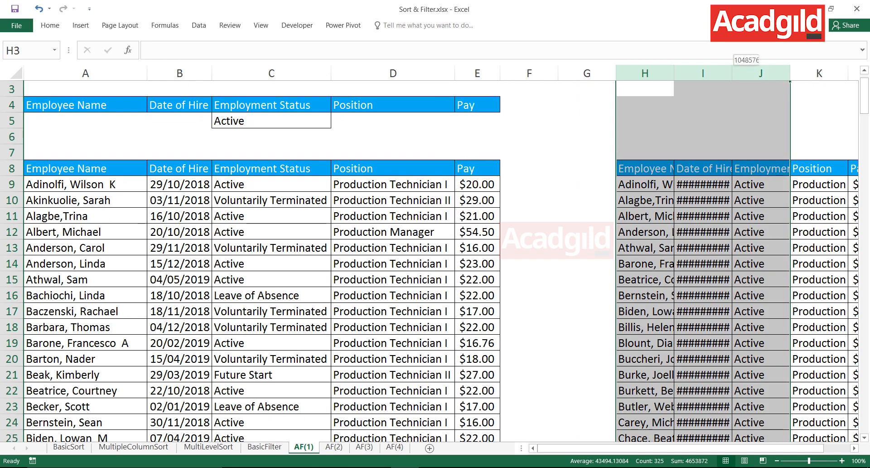
double_click(790, 72)
click(643, 200)
key(Right)
key(Right)
key(Right)
key(Right)
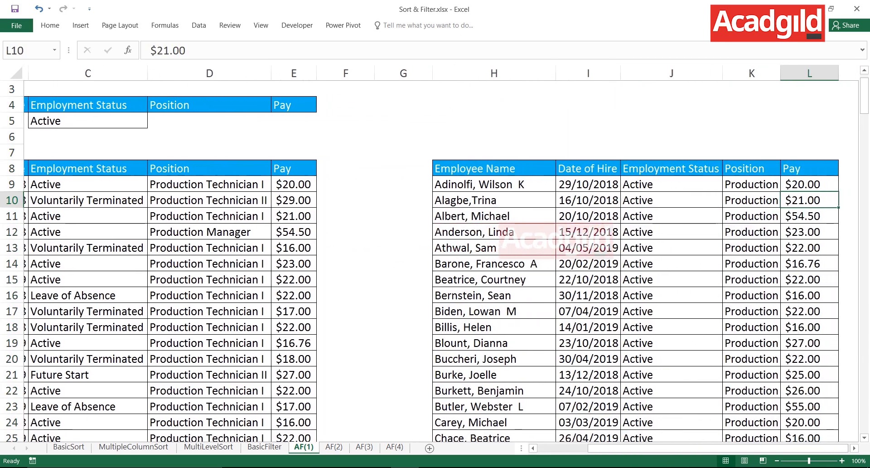
key(Right)
key(Right)
Step: Examine the extracted list starting at H8 and compare it with the source employee table in columns A to E
click(548, 168)
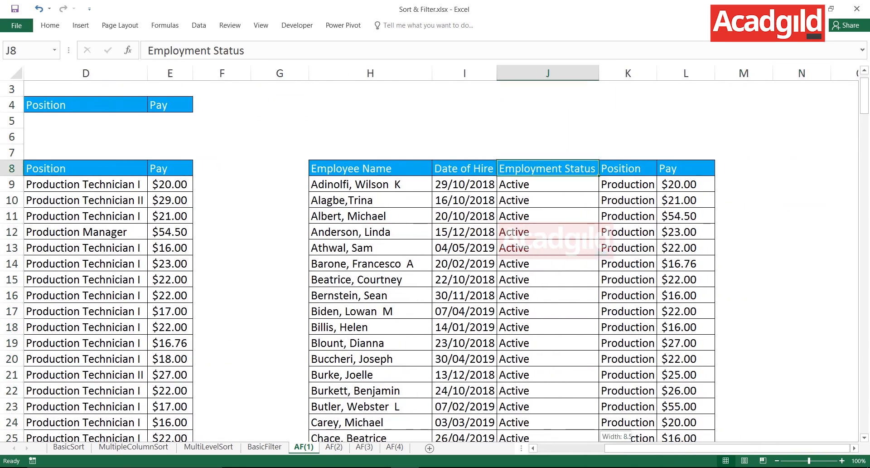
key(ctrl+shift+Down)
key(ctrl+shift+Up)
key(Down)
key(Down)
drag(371, 105, 686, 406)
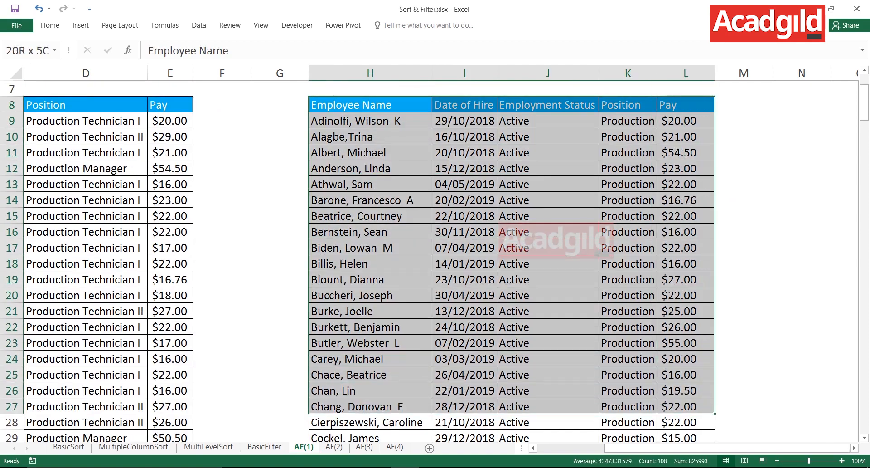
click(463, 295)
key(Left)
key(Home)
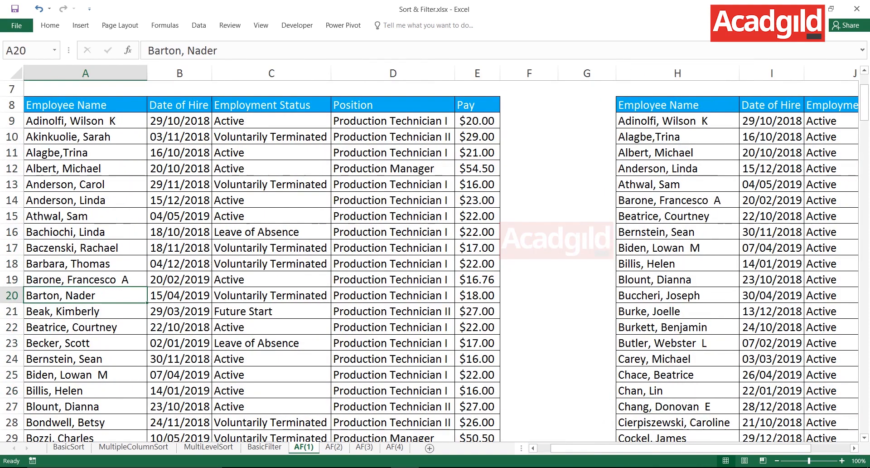
key(Up)
key(Up)
key(Up)
key(Up)
key(Up)
key(Up)
key(Up)
key(Up)
key(Up)
key(Up)
key(Up)
key(Up)
key(Up)
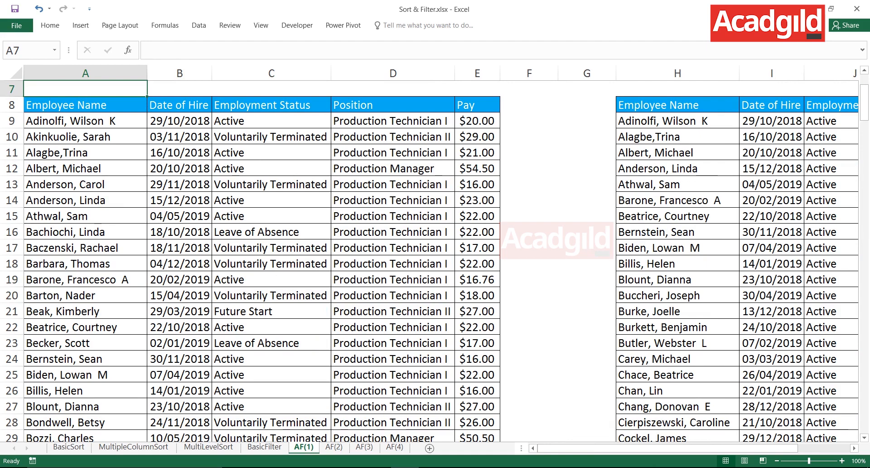
Step: Select the whole extracted list starting at H8 and clear all its contents and formatting
click(772, 232)
key(Left)
key(Left)
key(Up)
key(Up)
key(Up)
key(Up)
key(Right)
key(Up)
key(Up)
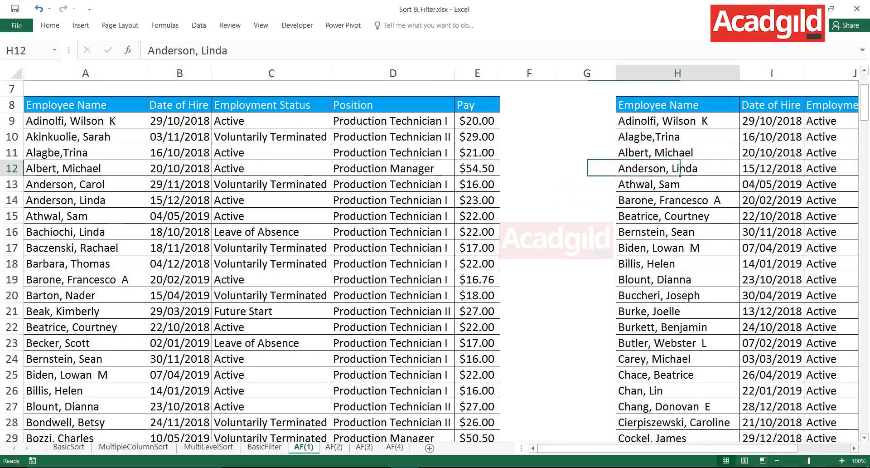
key(Up)
key(Up)
key(ctrl+shift+Right)
key(ctrl+shift+Down)
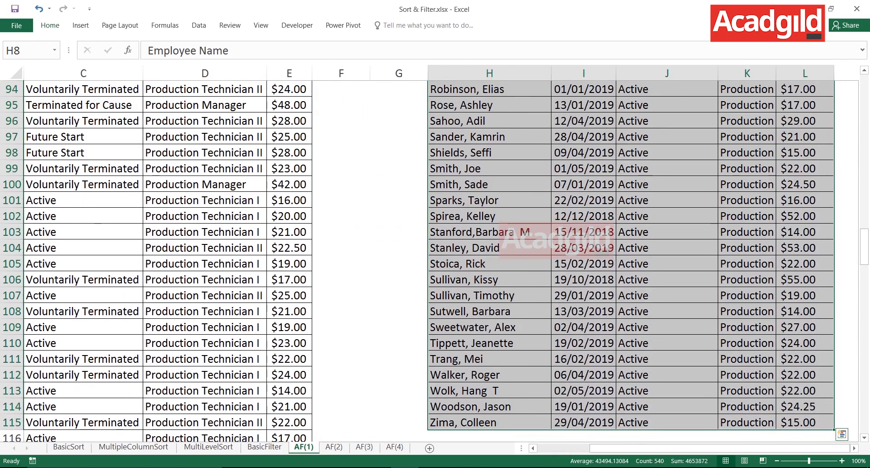
key(alt+h)
key(e)
key(a)
key(ctrl+Home)
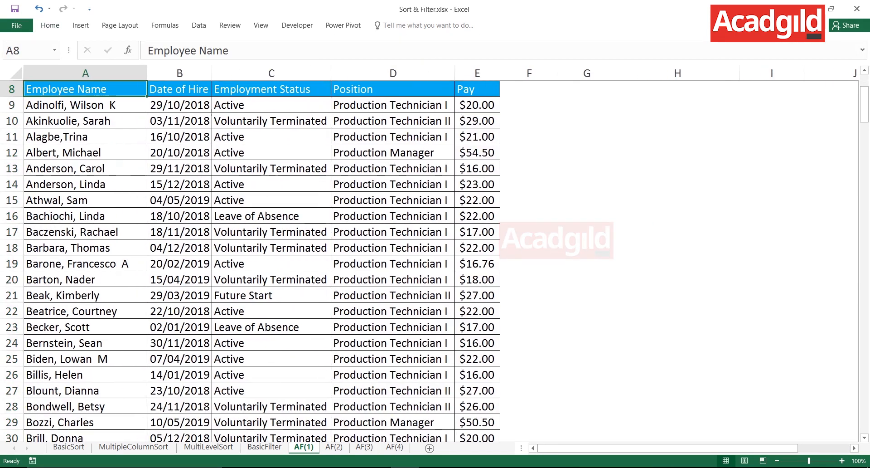
Step: Reopen Advanced Filter from a Leave of Absence cell in the employee table, keeping the list range $A$8:$E$217
key(Up)
key(Up)
key(Up)
key(Up)
key(Up)
key(Up)
key(Up)
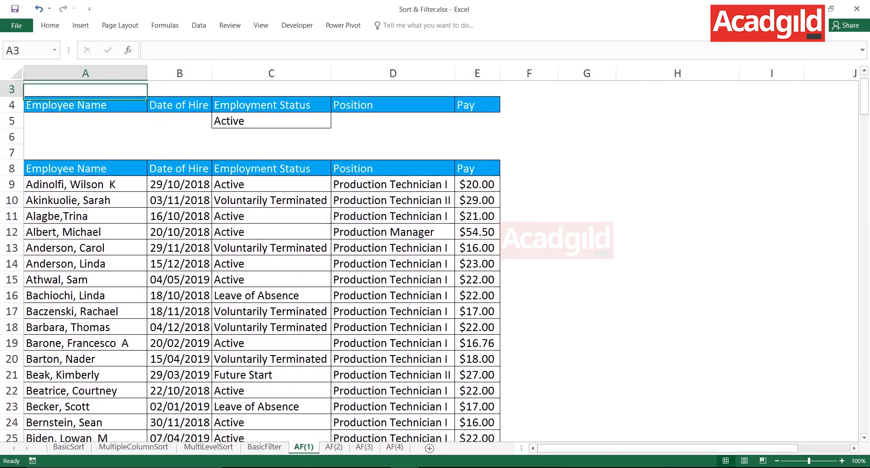
click(271, 327)
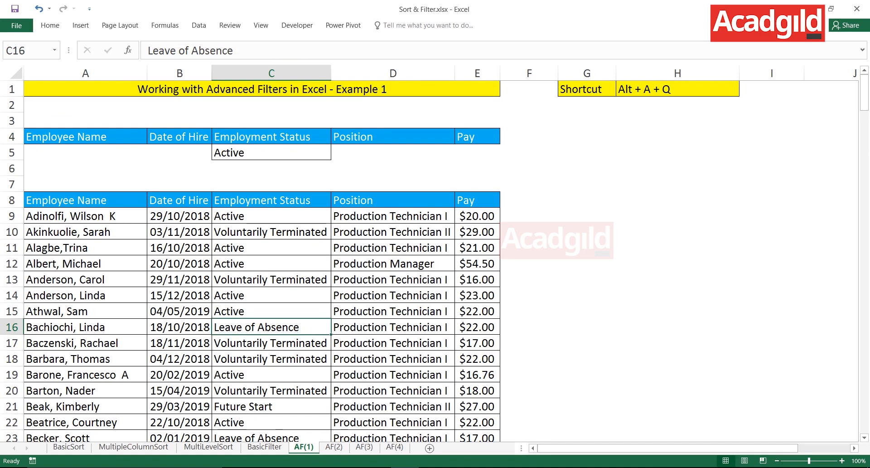
click(199, 25)
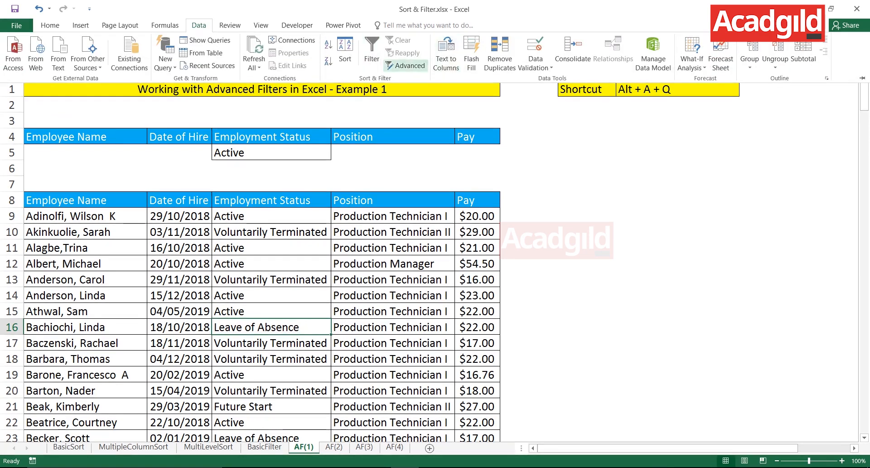
click(406, 66)
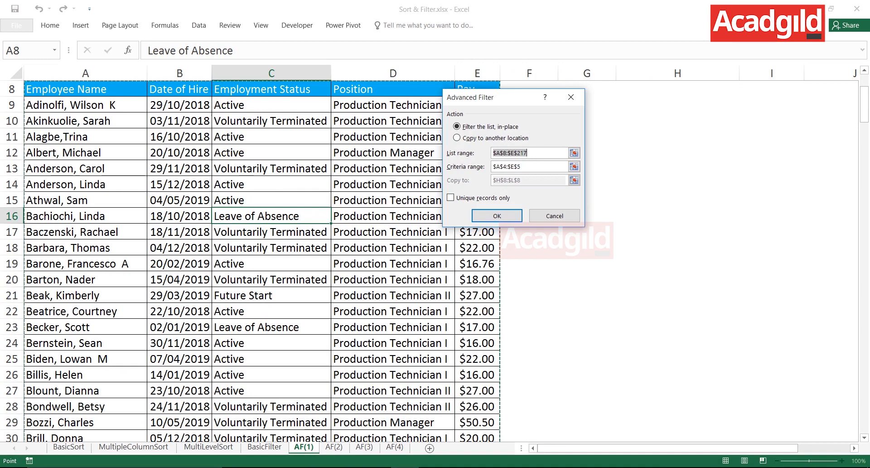
drag(499, 97, 578, 58)
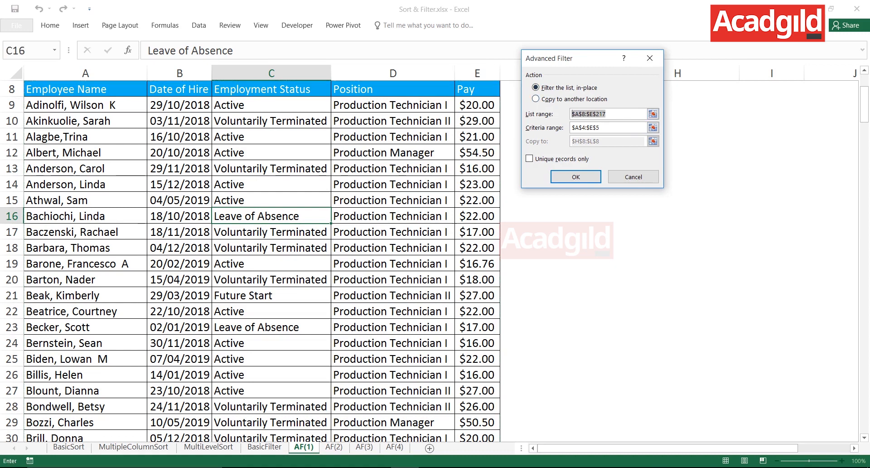
Step: Replace the criteria range with the header row and criteria row in A4:E5
click(603, 127)
key(ctrl+a)
key(BackSpace)
drag(271, 89, 271, 105)
drag(85, 89, 476, 106)
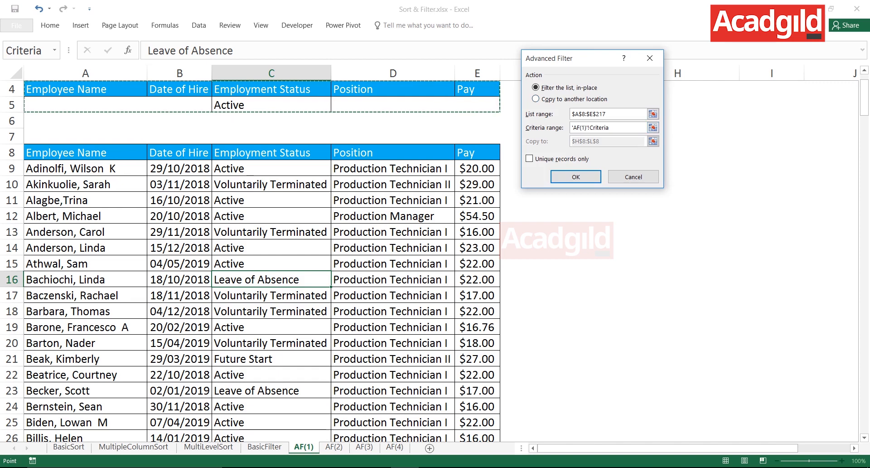
Step: Set the Advanced Filter to copy to another location starting at cell G8 and run it
key(alt+o)
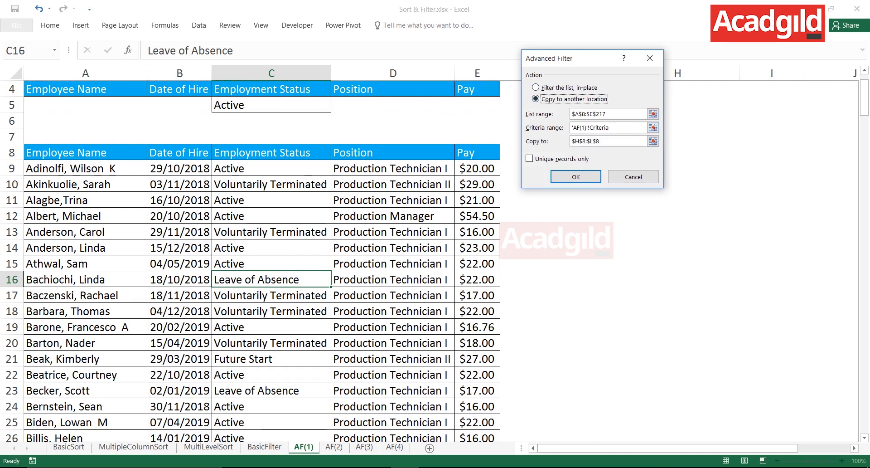
drag(567, 58, 277, 39)
key(alt+t)
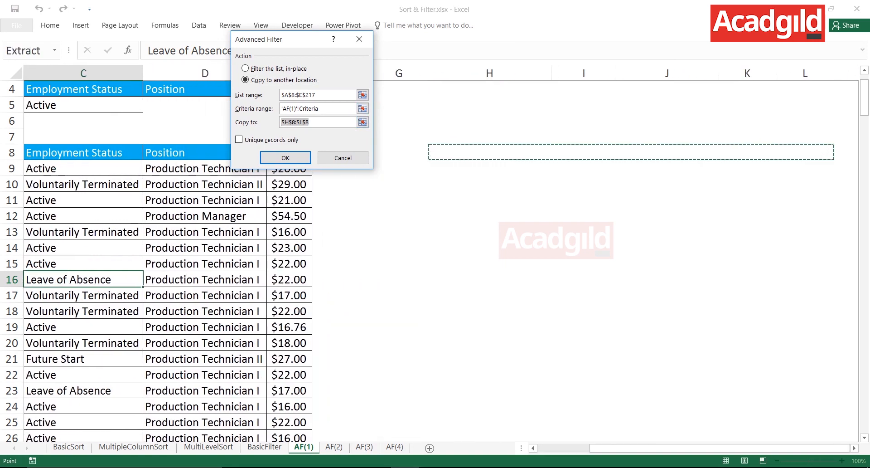
key(BackSpace)
click(399, 152)
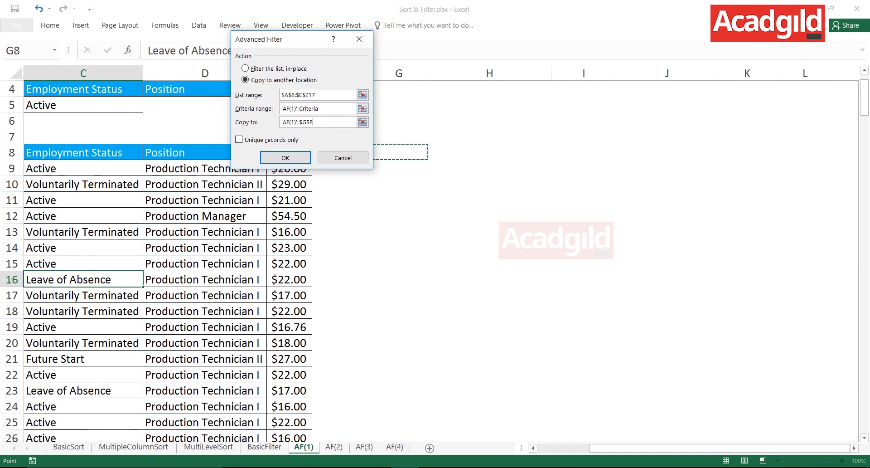
drag(281, 39, 144, 24)
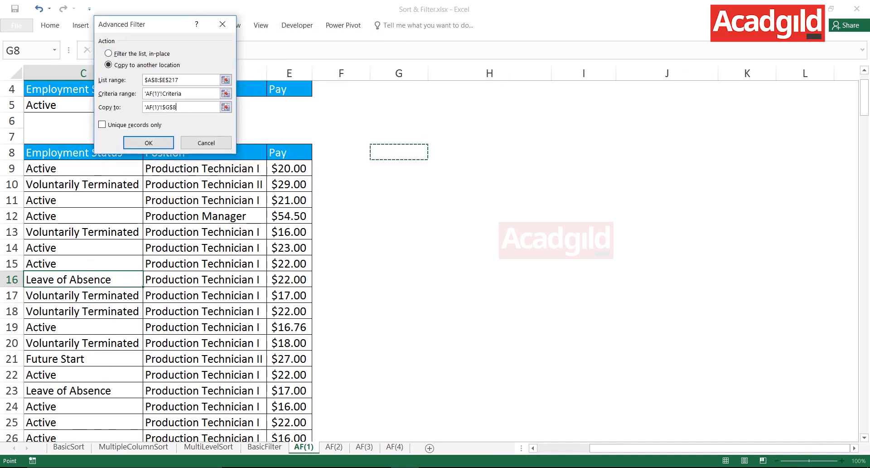
click(148, 143)
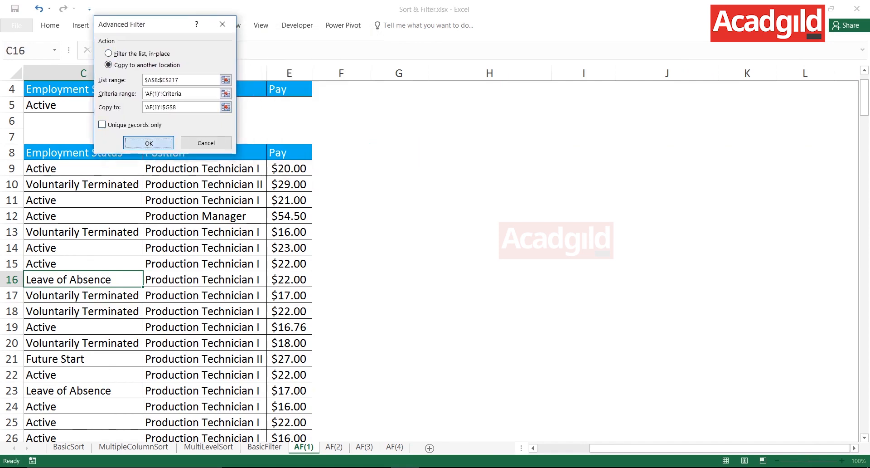
Step: Auto-fit columns I and G of the extracted list so the Employment Status header and the employee names fit
click(584, 153)
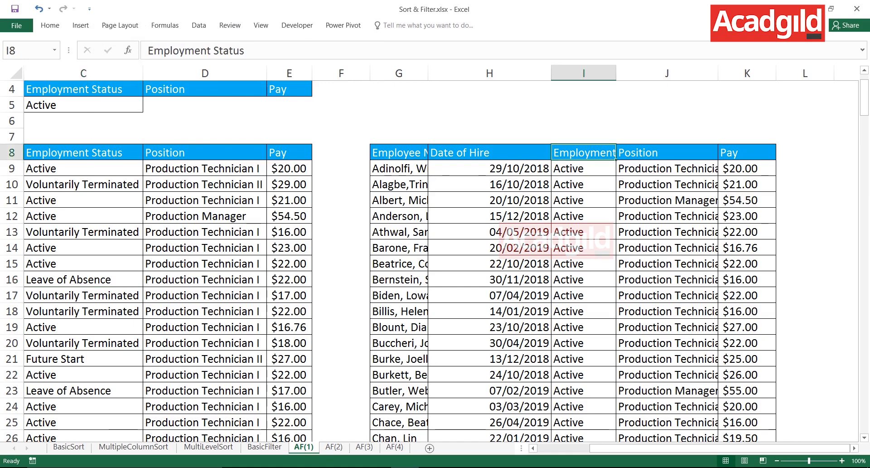
scroll(617, 430, down, 20)
key(Up)
click(583, 105)
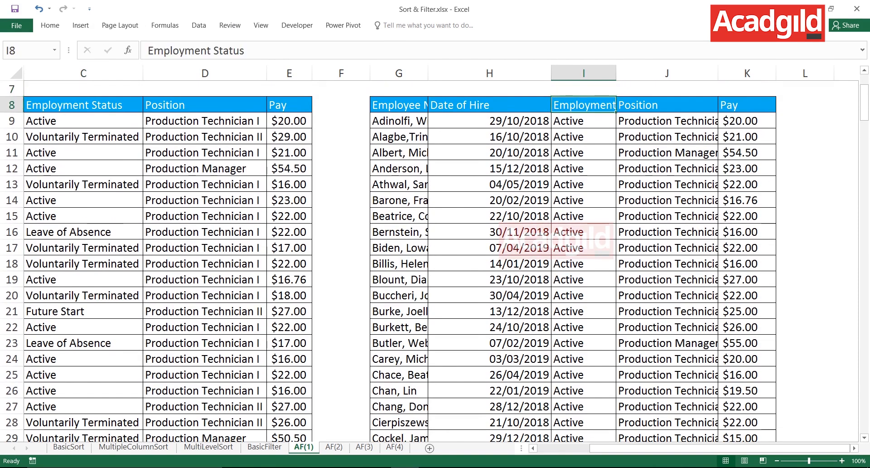
double_click(616, 73)
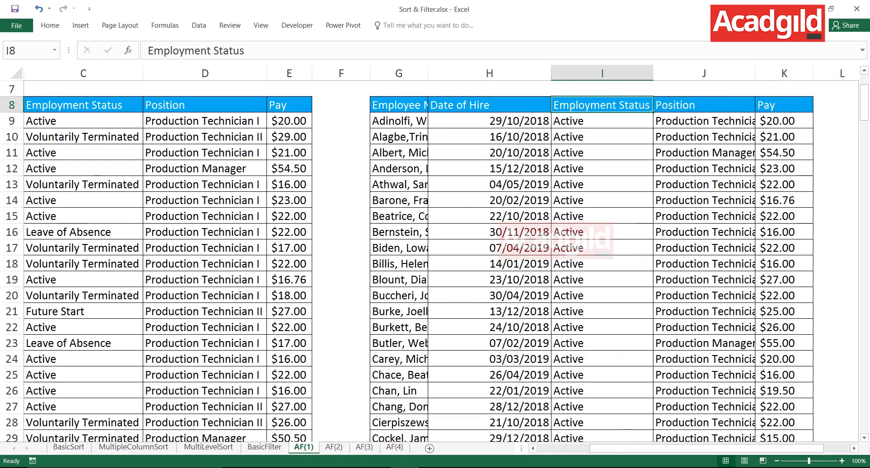
double_click(427, 73)
click(431, 121)
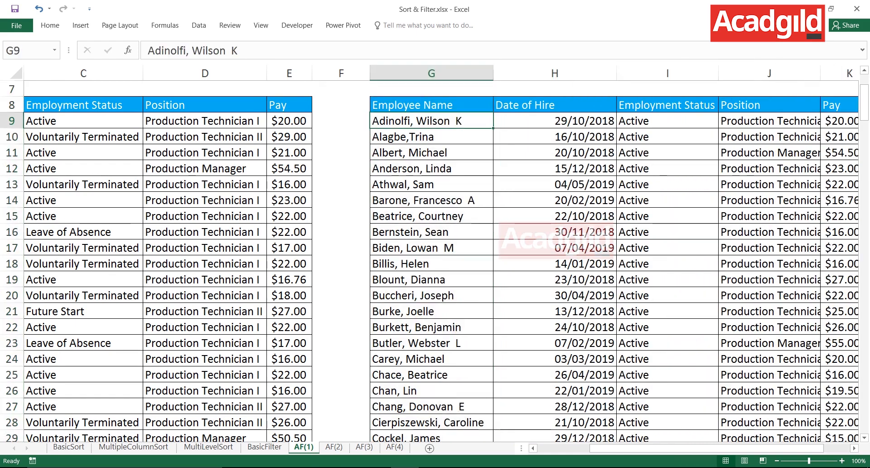
click(554, 168)
click(205, 169)
click(205, 120)
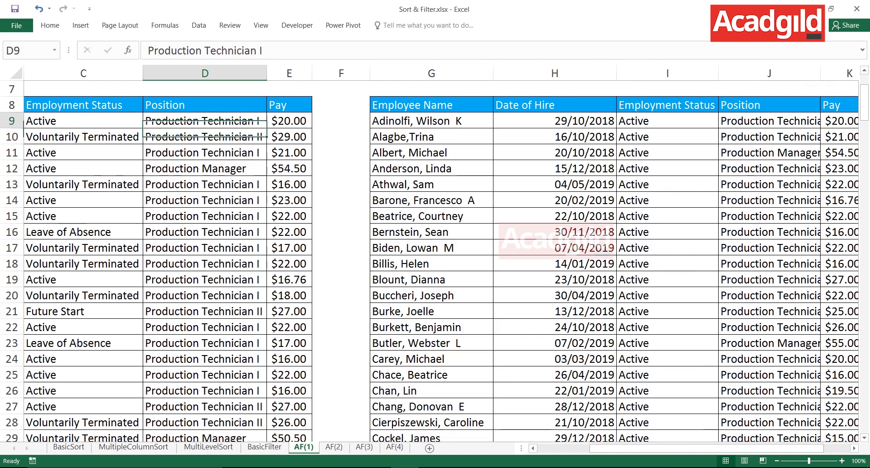
key(ctrl+Home)
click(477, 120)
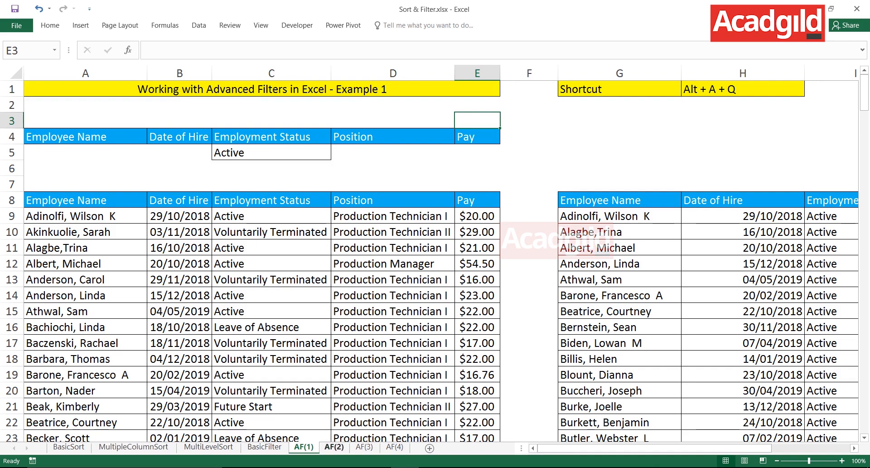
Step: Examine the Advanced Filter criteria on sheets AF(2), AF(3) and AF(4), and return to the beginning of sheet AF(1)
click(334, 447)
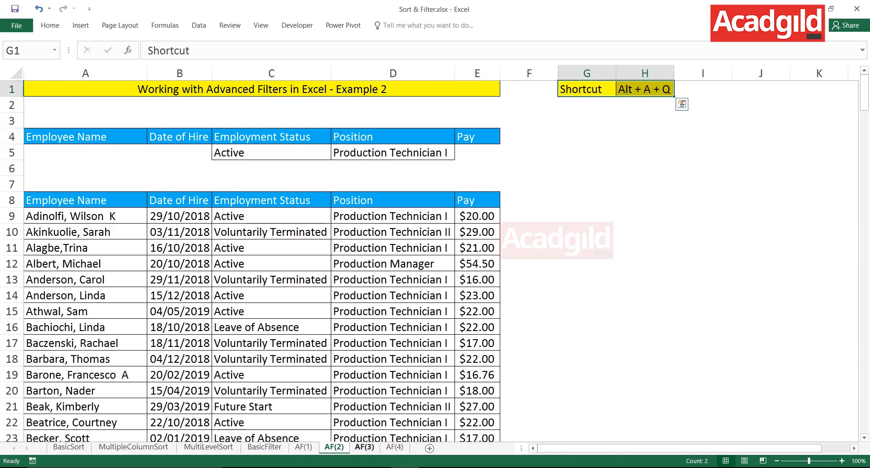
click(364, 447)
click(395, 446)
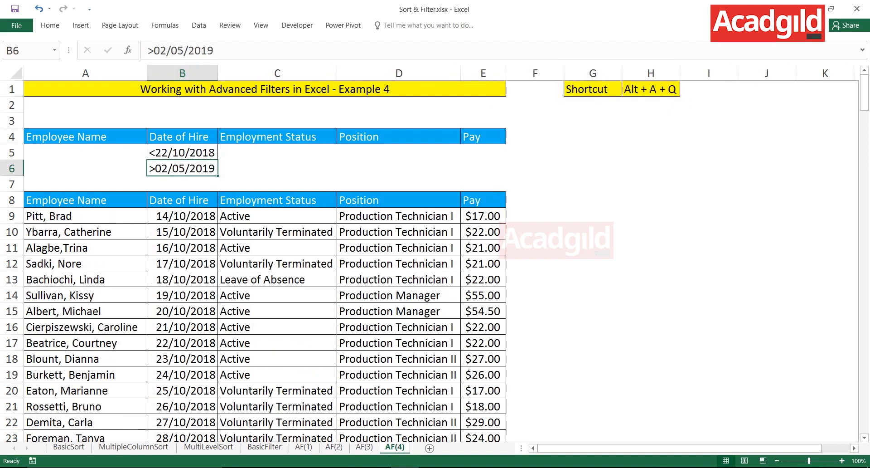
key(ctrl+Page_Up)
key(ctrl+Page_Up)
key(ctrl+Page_Up)
key(ctrl+Page_Down)
key(ctrl+shift+Page_Down)
key(ctrl+Page_Down)
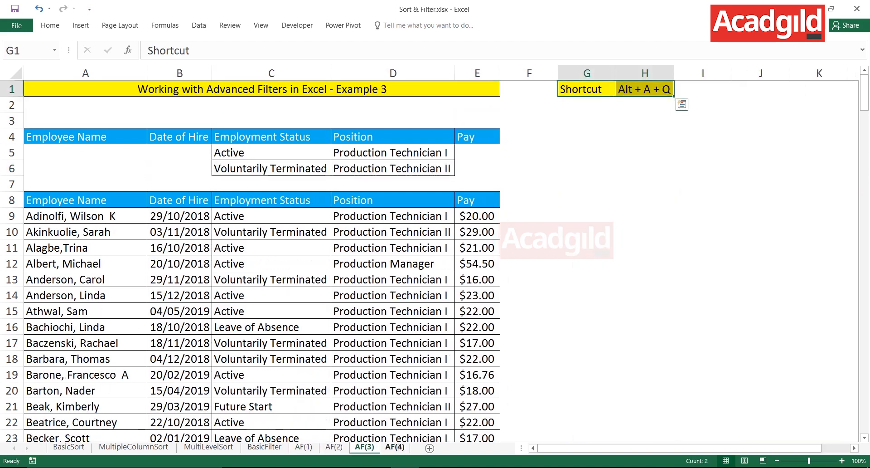
key(ctrl+Page_Down)
key(ctrl+Page_Up)
key(ctrl+Page_Up)
key(ctrl+Page_Up)
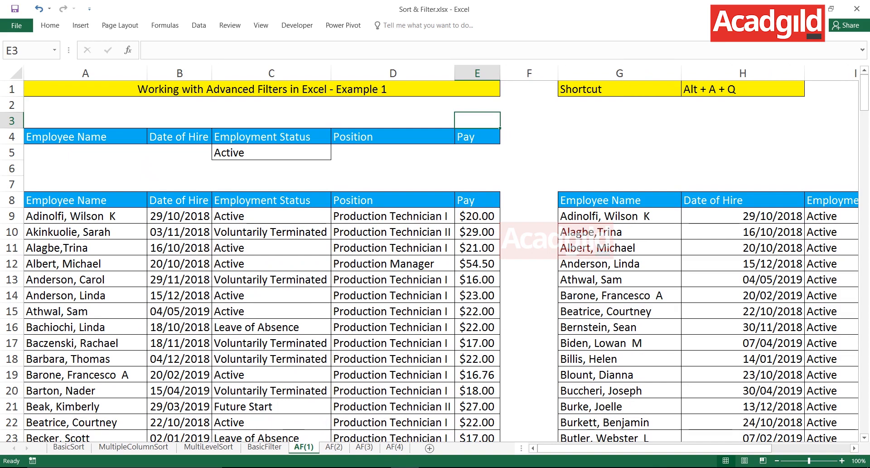
key(ctrl+Home)
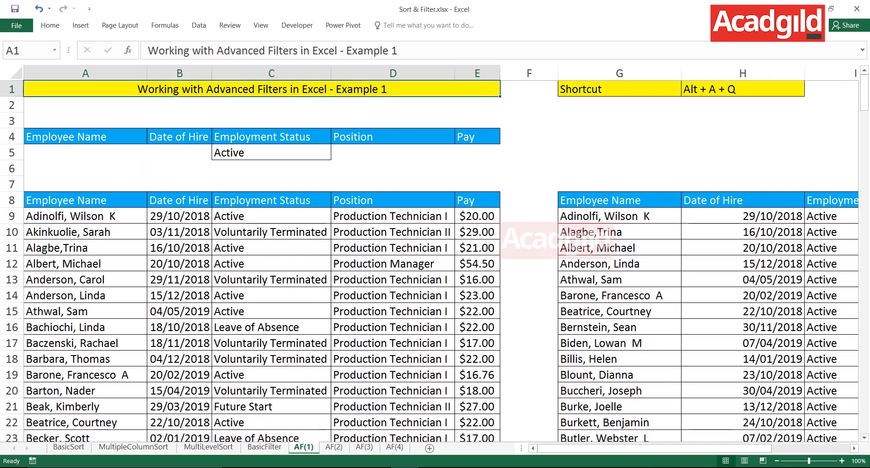